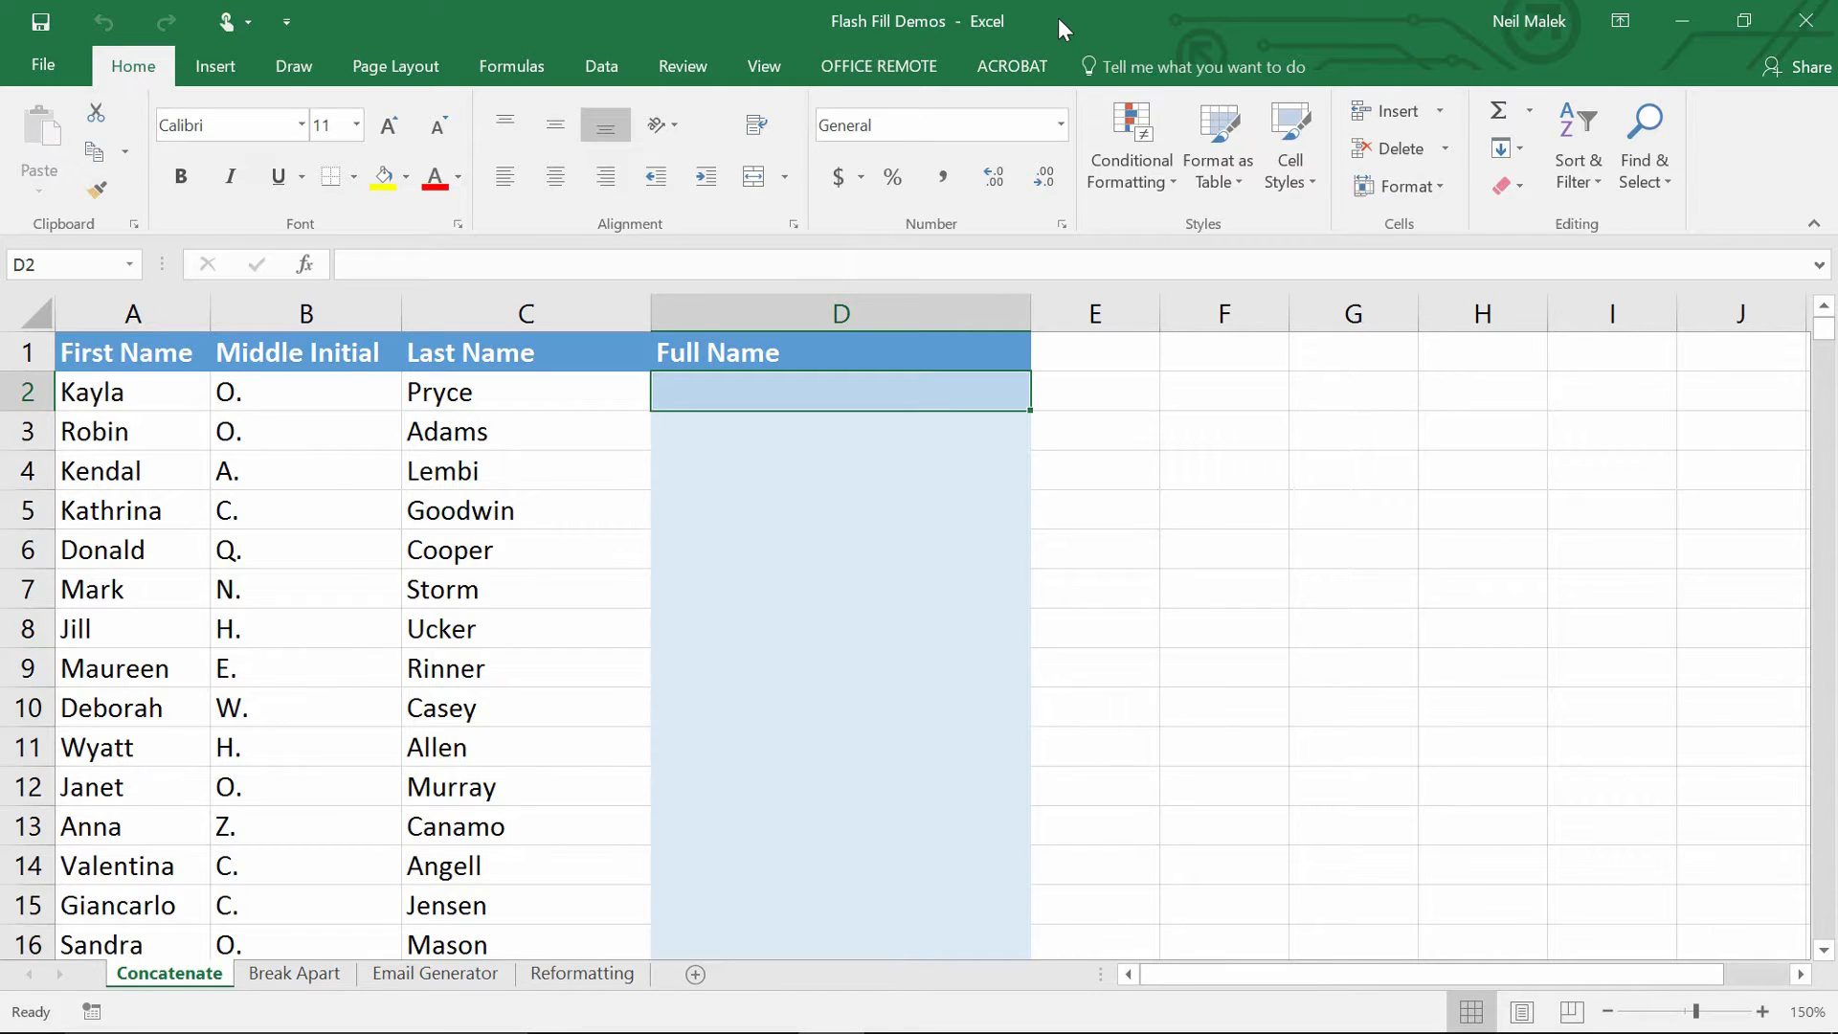
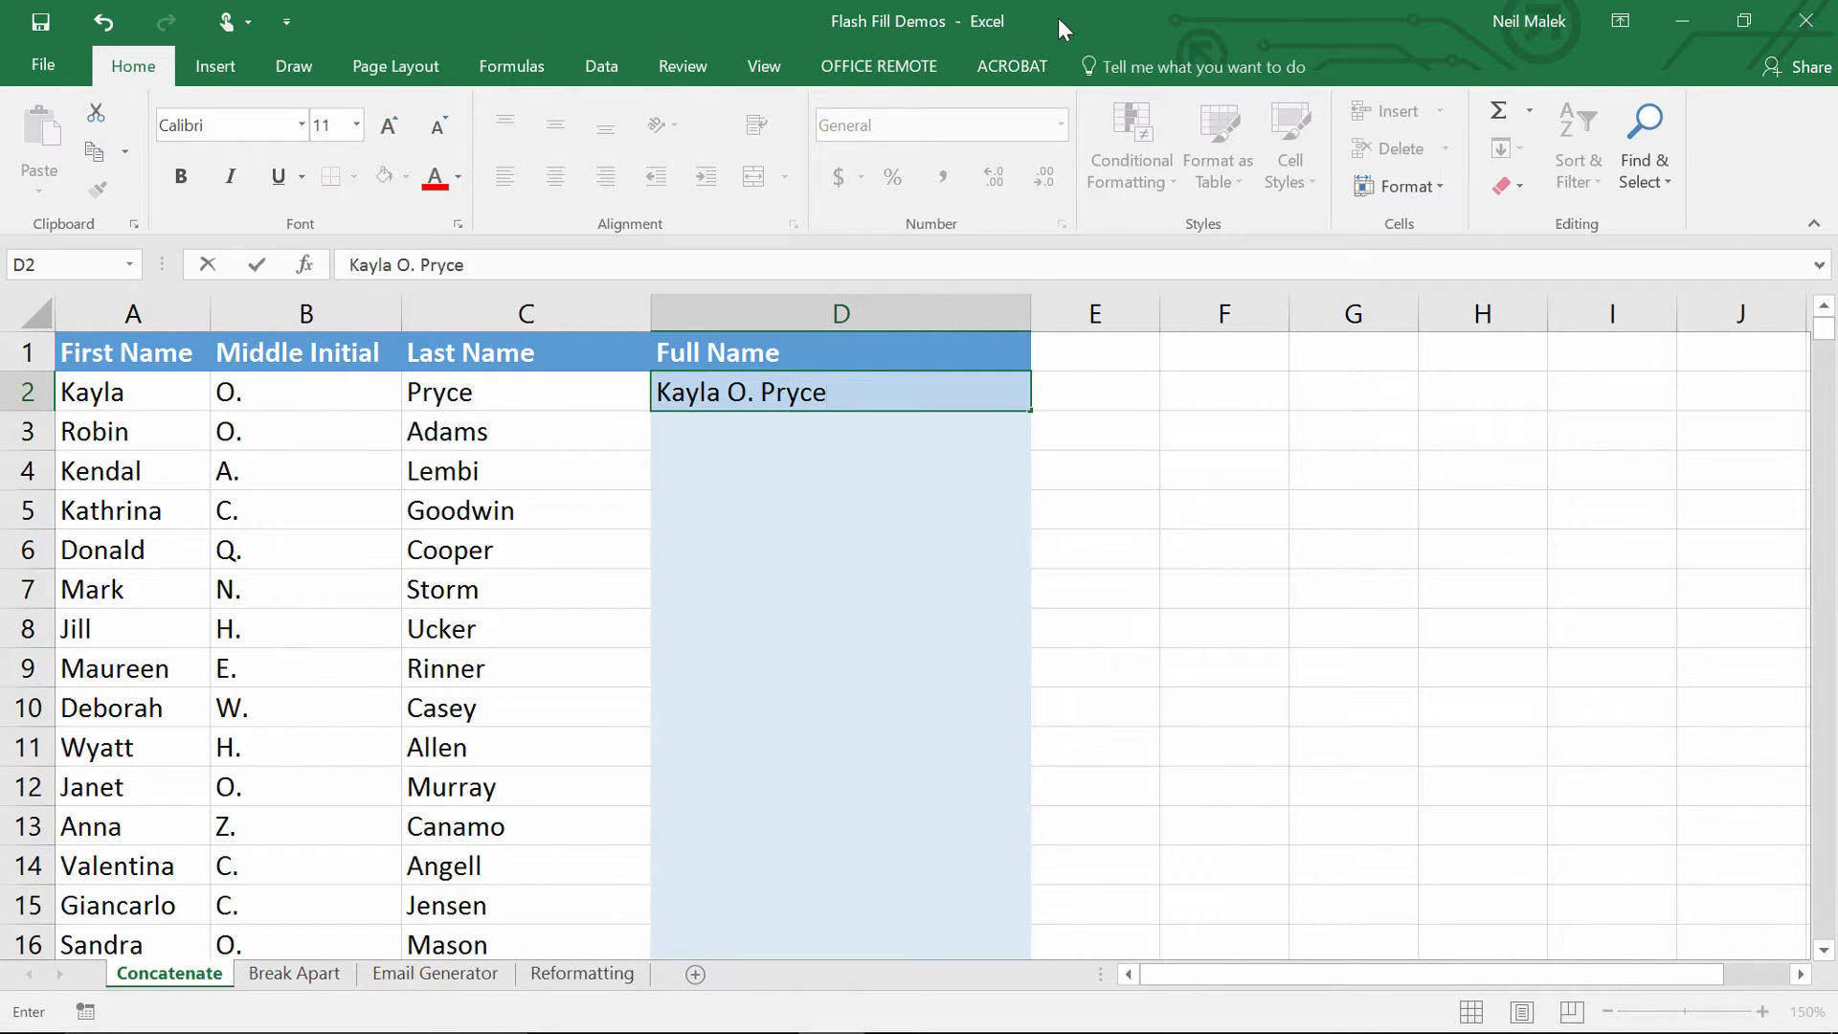
Enter the first row's full name with middle initial in D2, fixing a typo.
key(ctrl+Return)
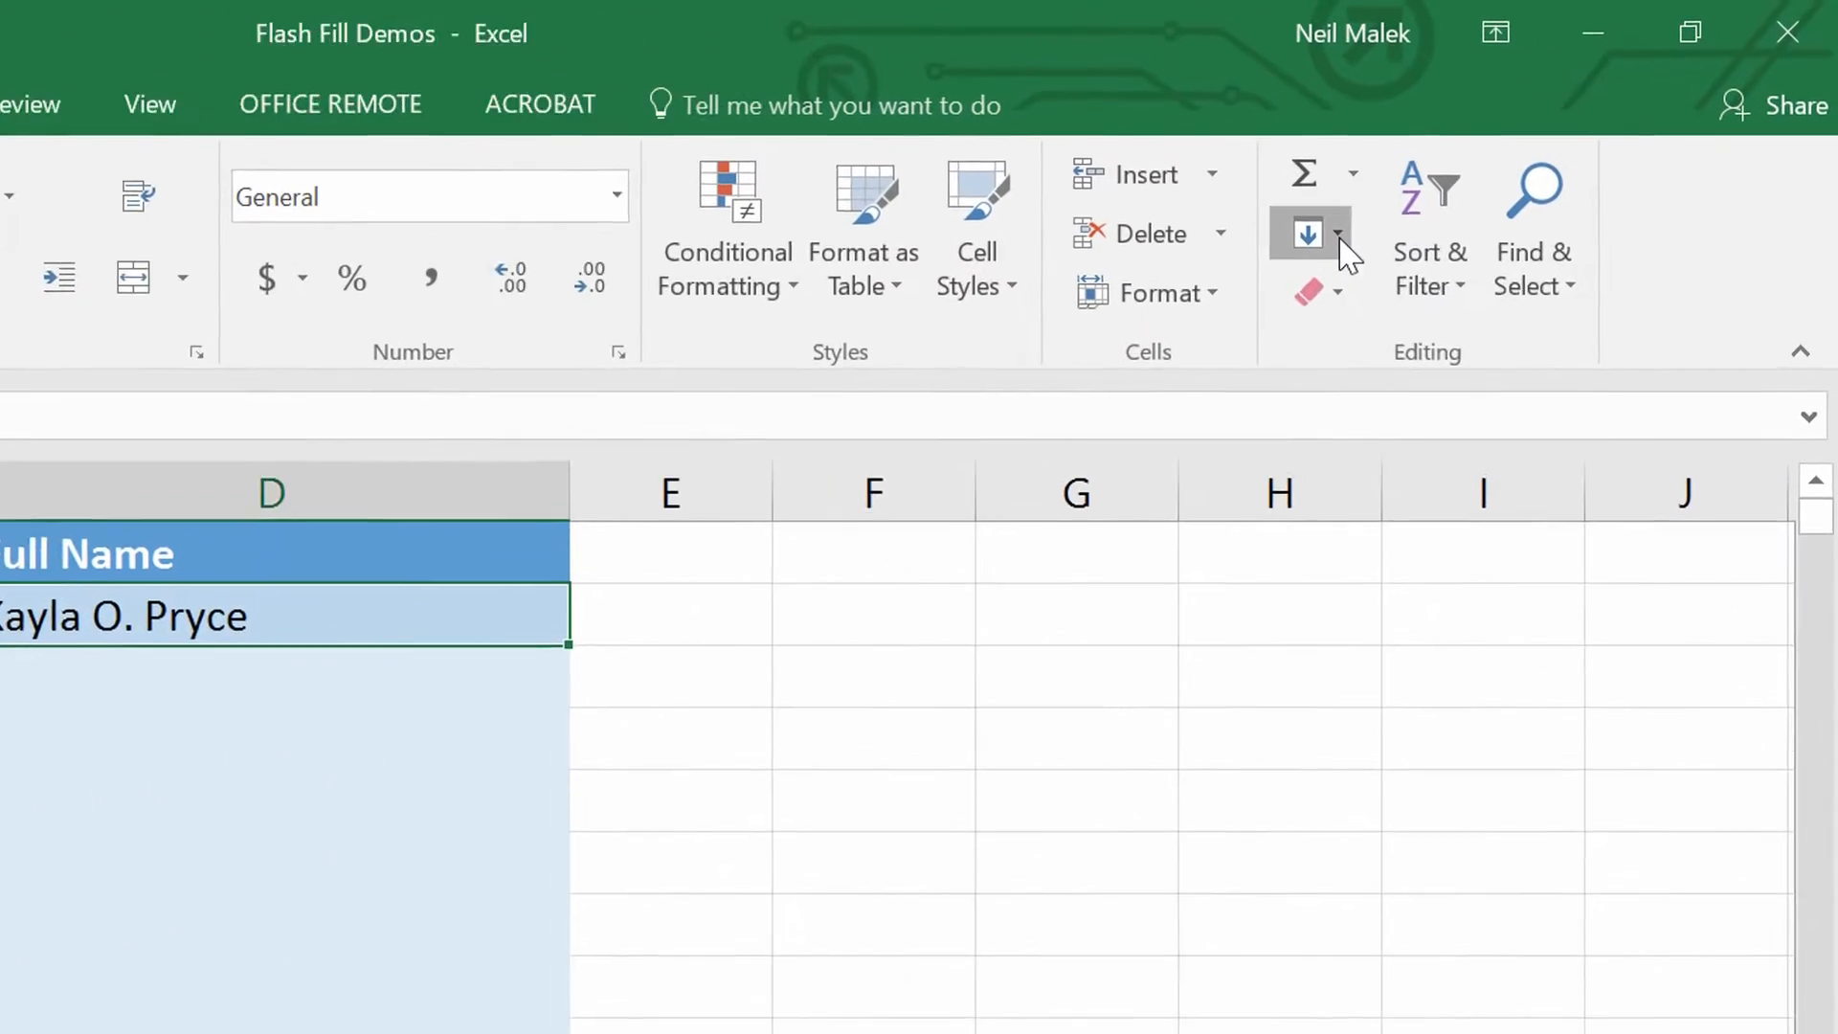
Flash Fill column D via Home > Fill, then point out the A2, B2 and C2 name parts.
click(1338, 236)
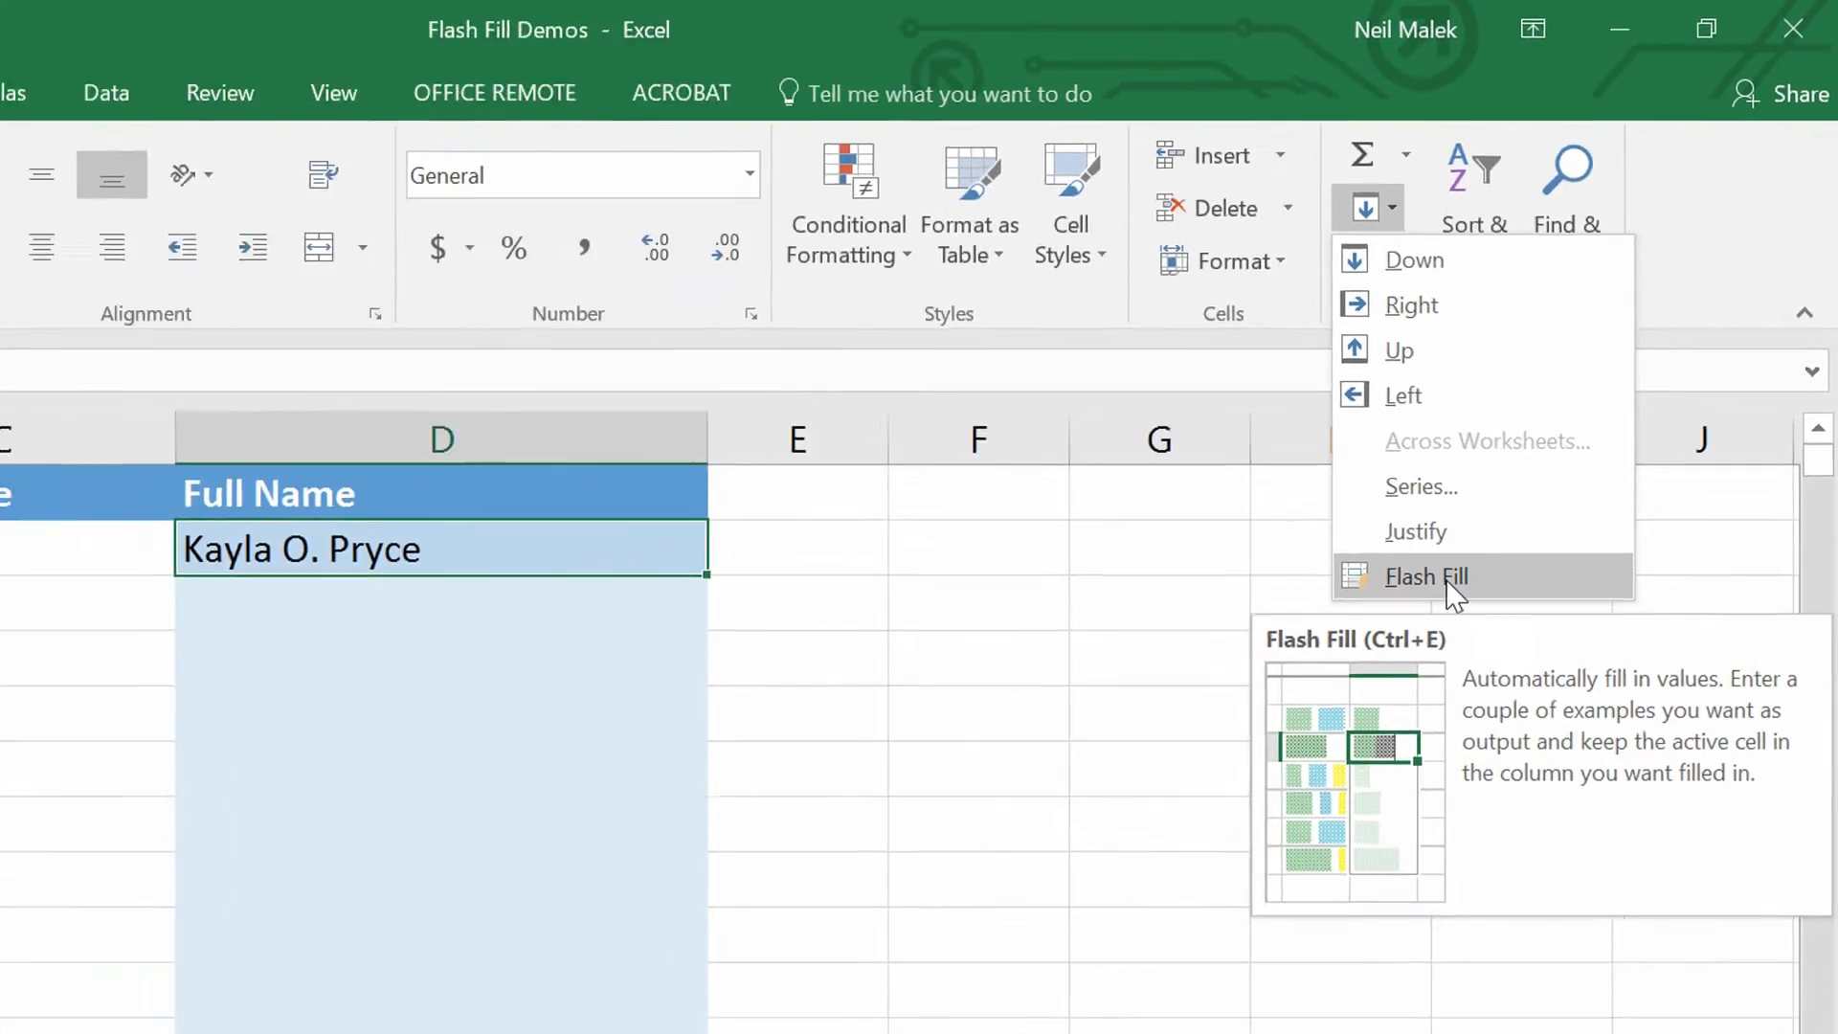
click(1382, 678)
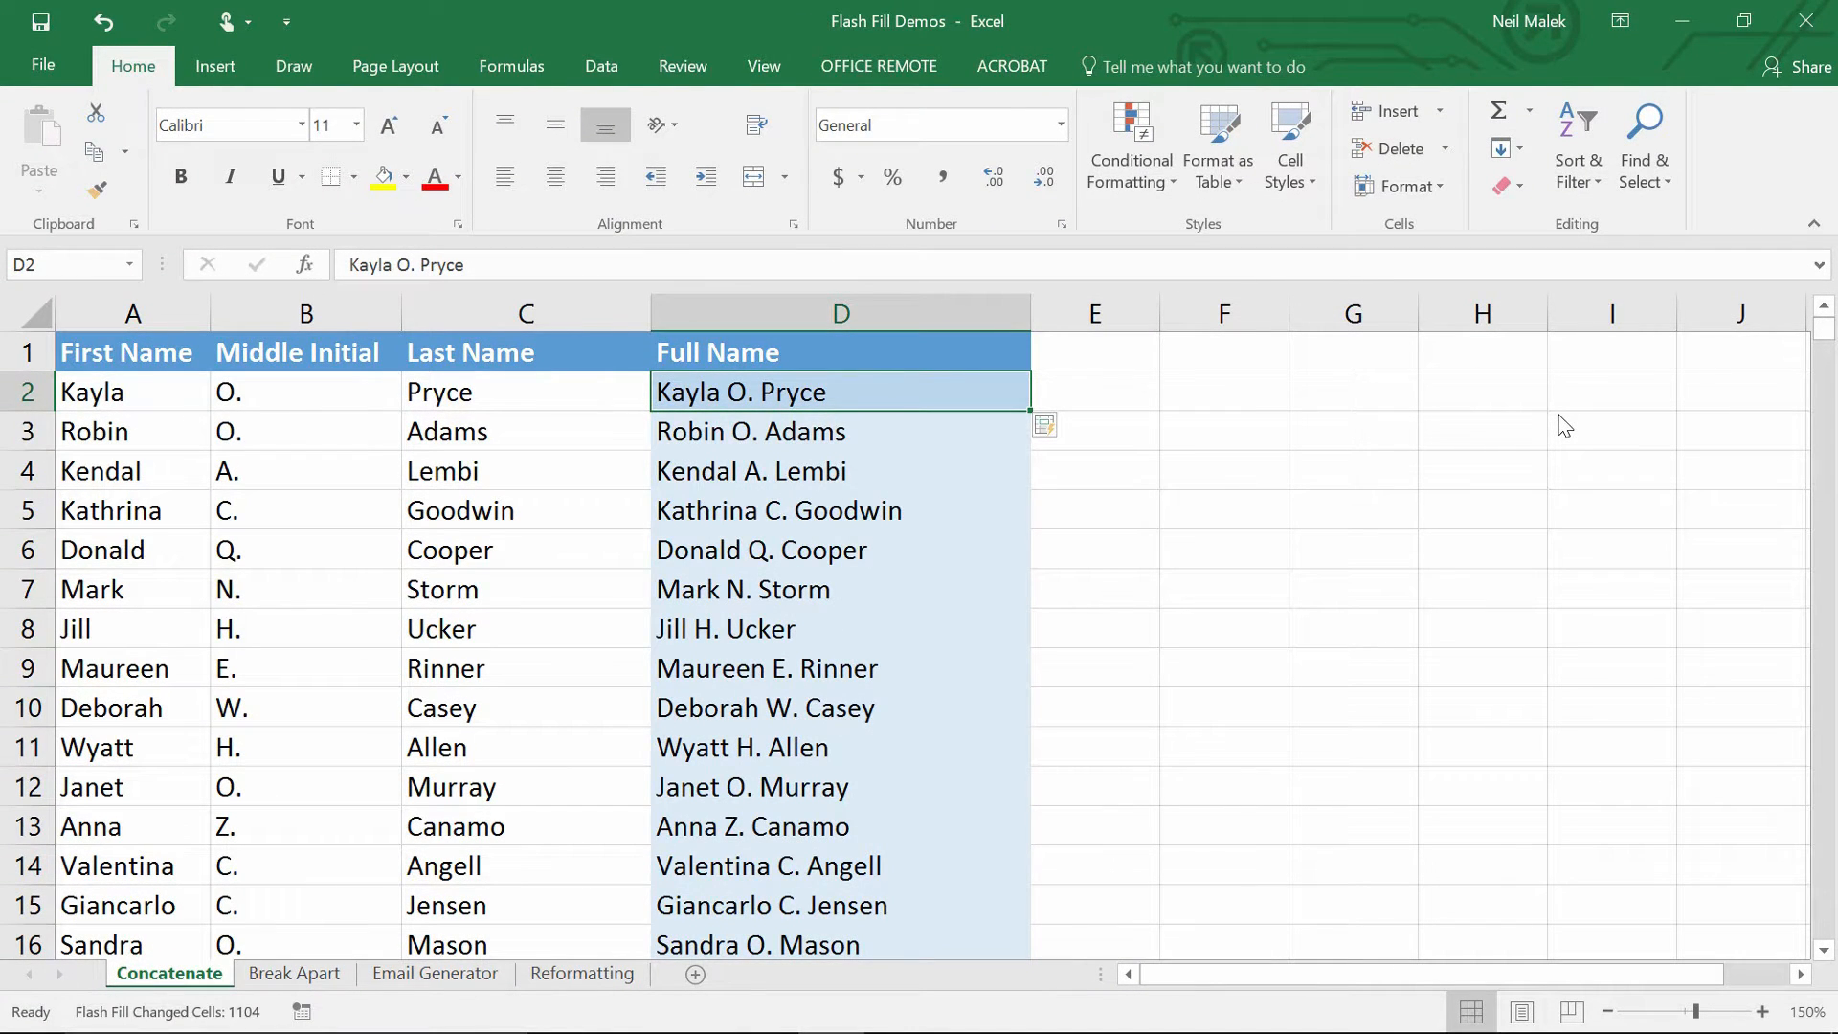
click(146, 399)
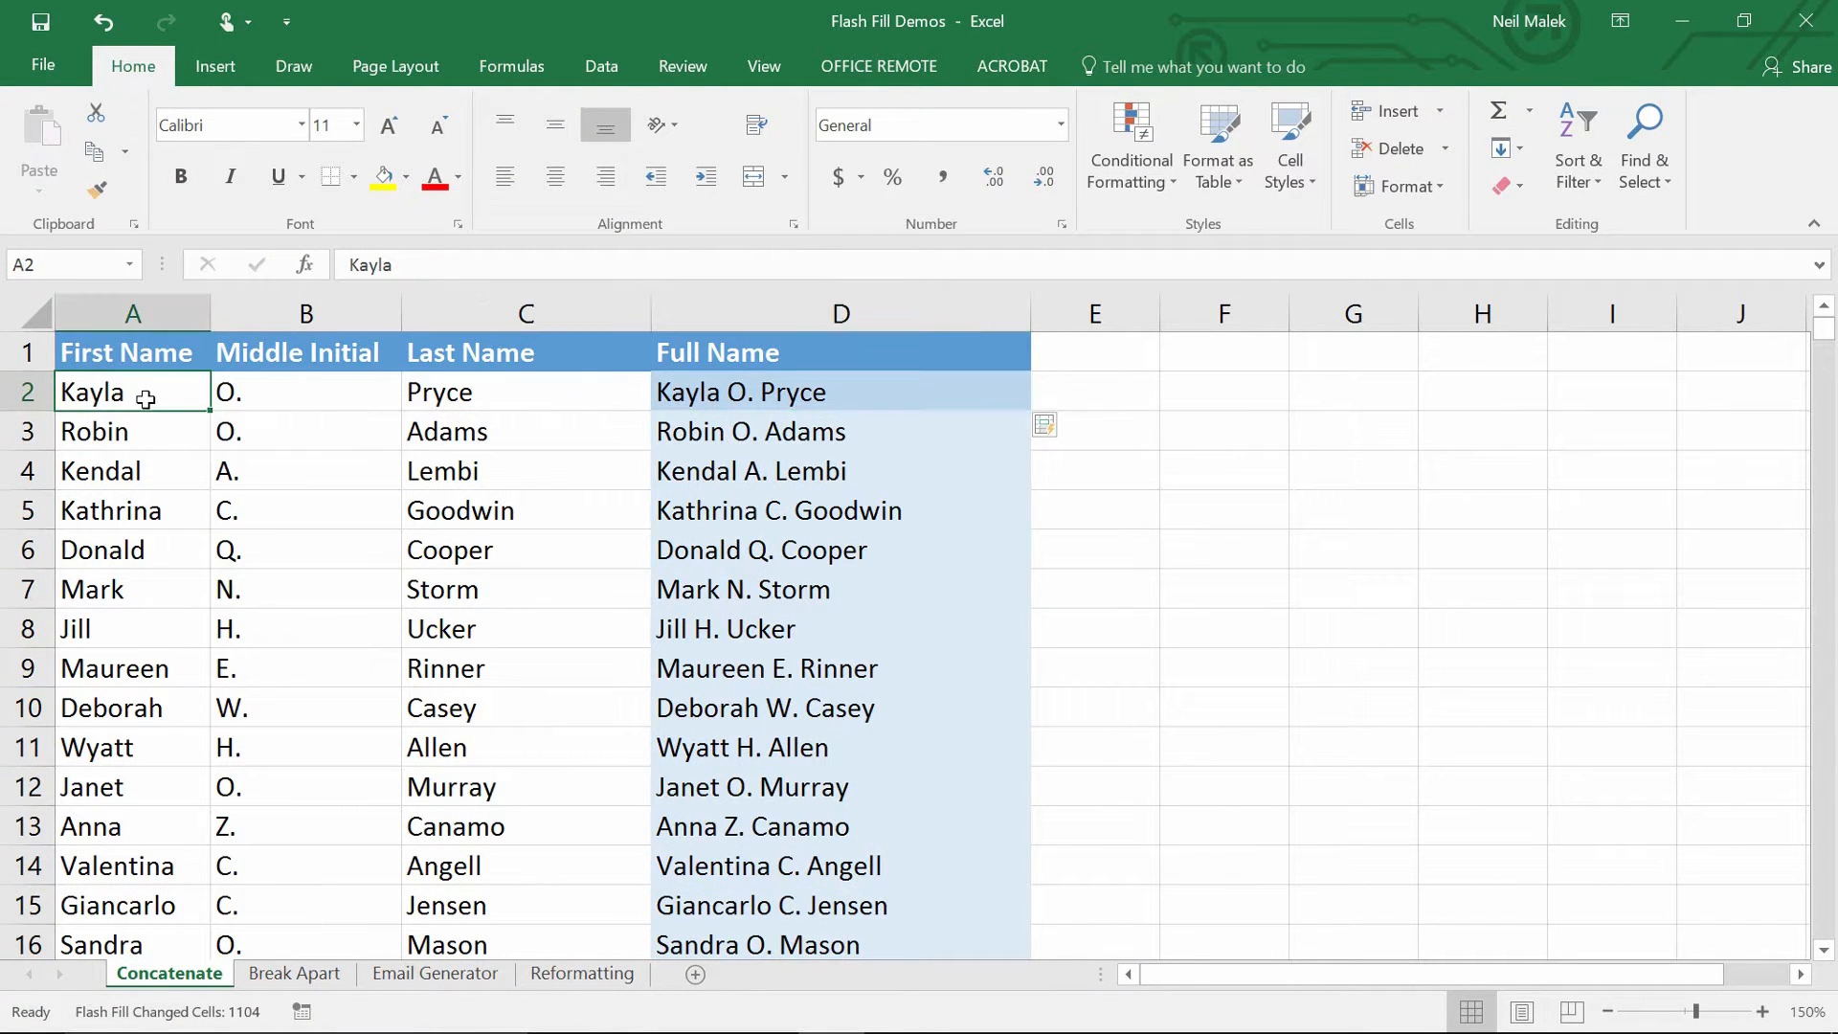
click(250, 394)
click(502, 404)
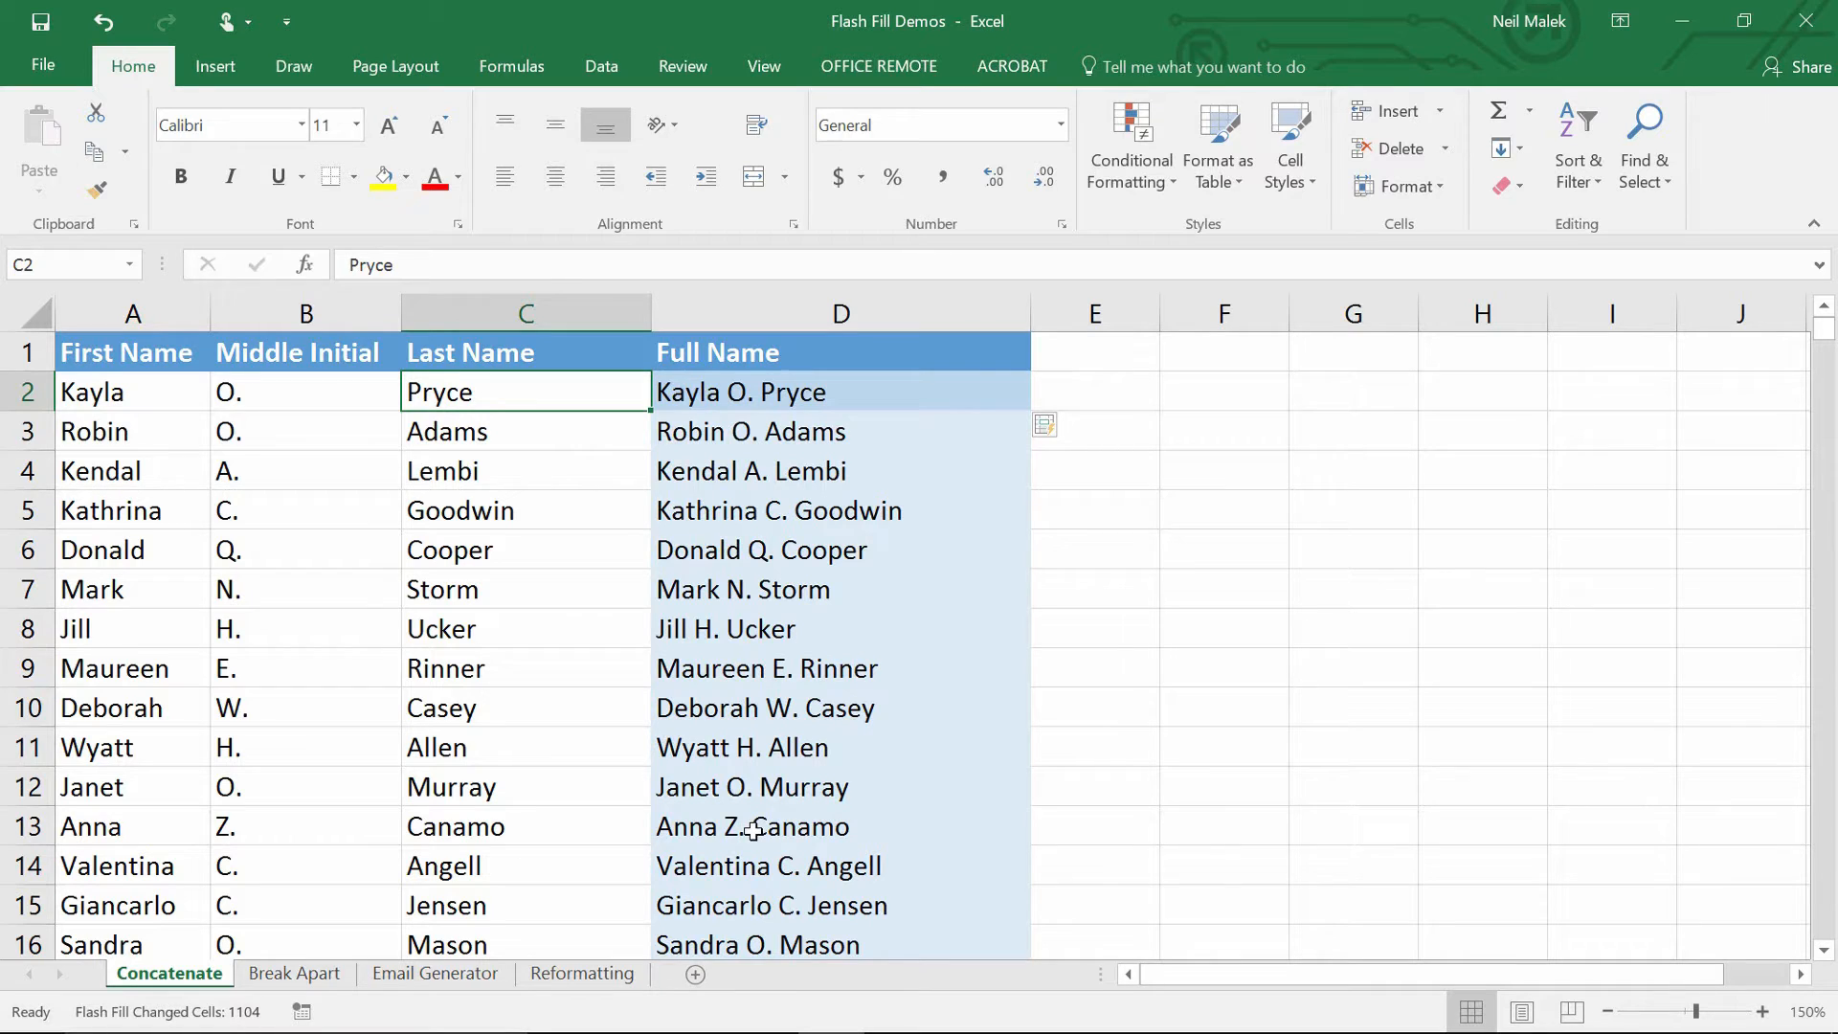
On the Break Apart sheet, point out the combined address and the empty City, State and ZIP columns.
click(307, 975)
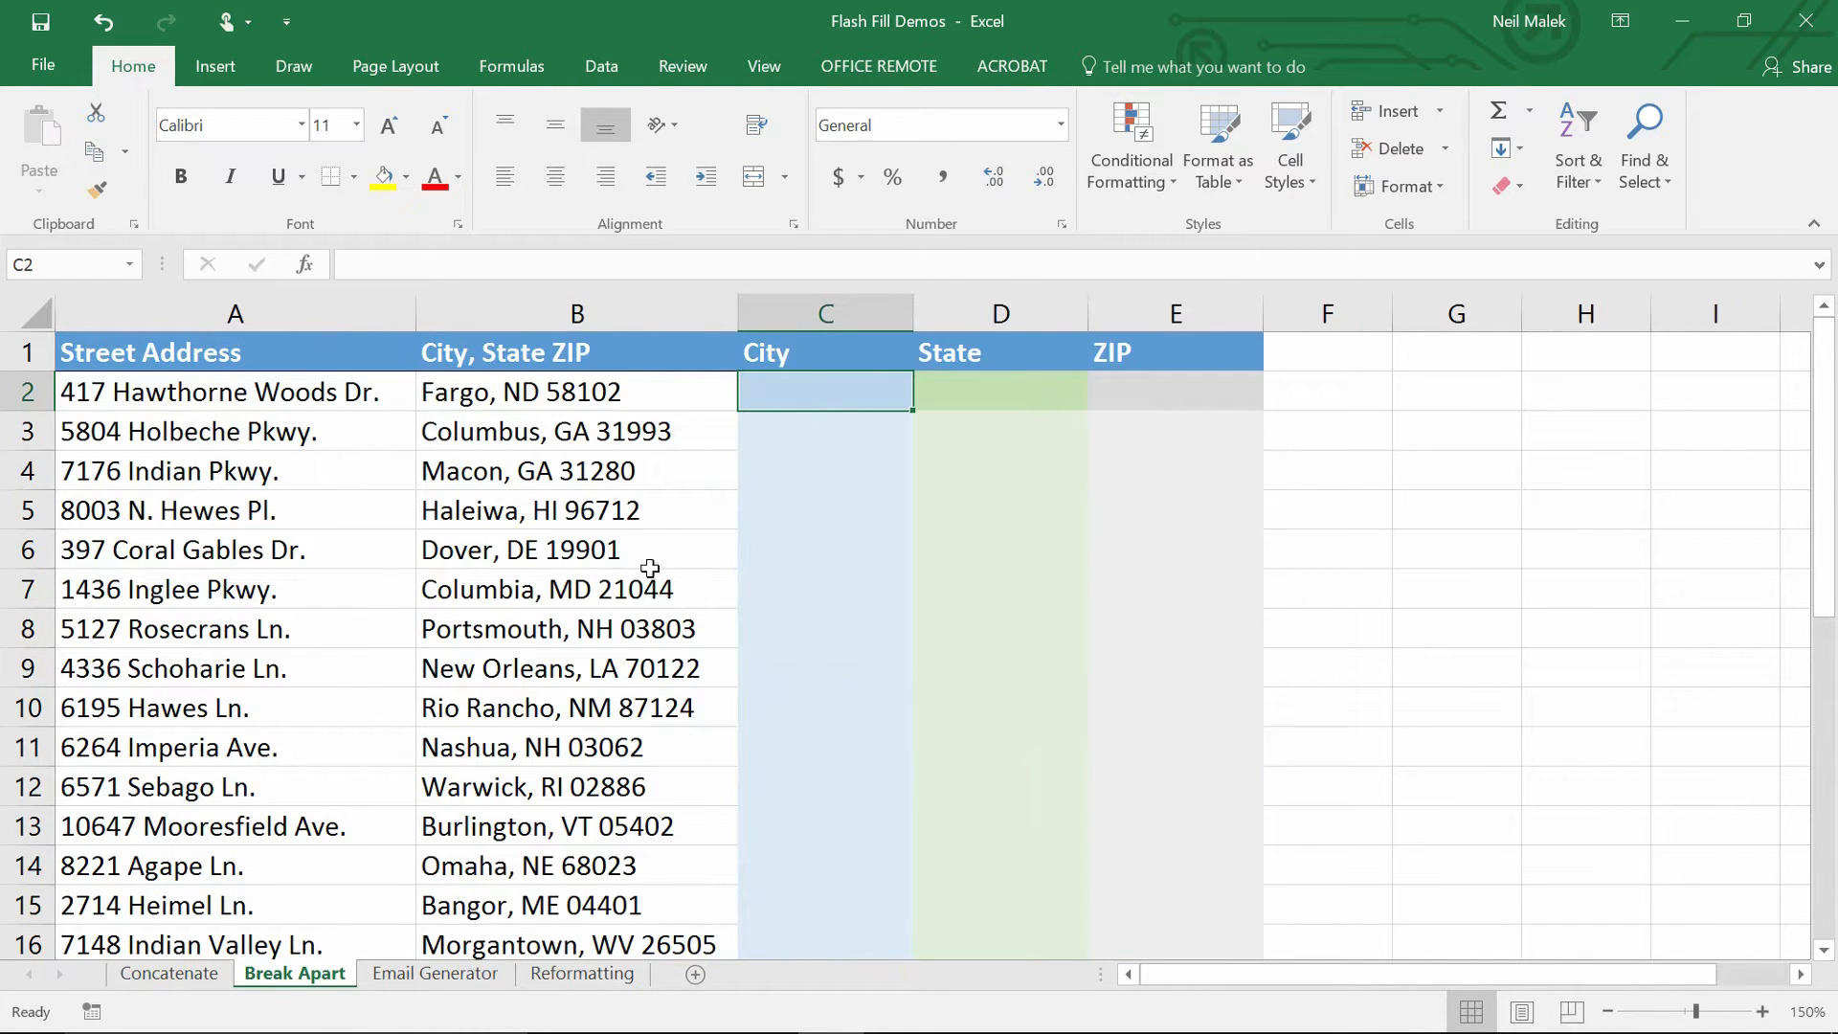
click(560, 388)
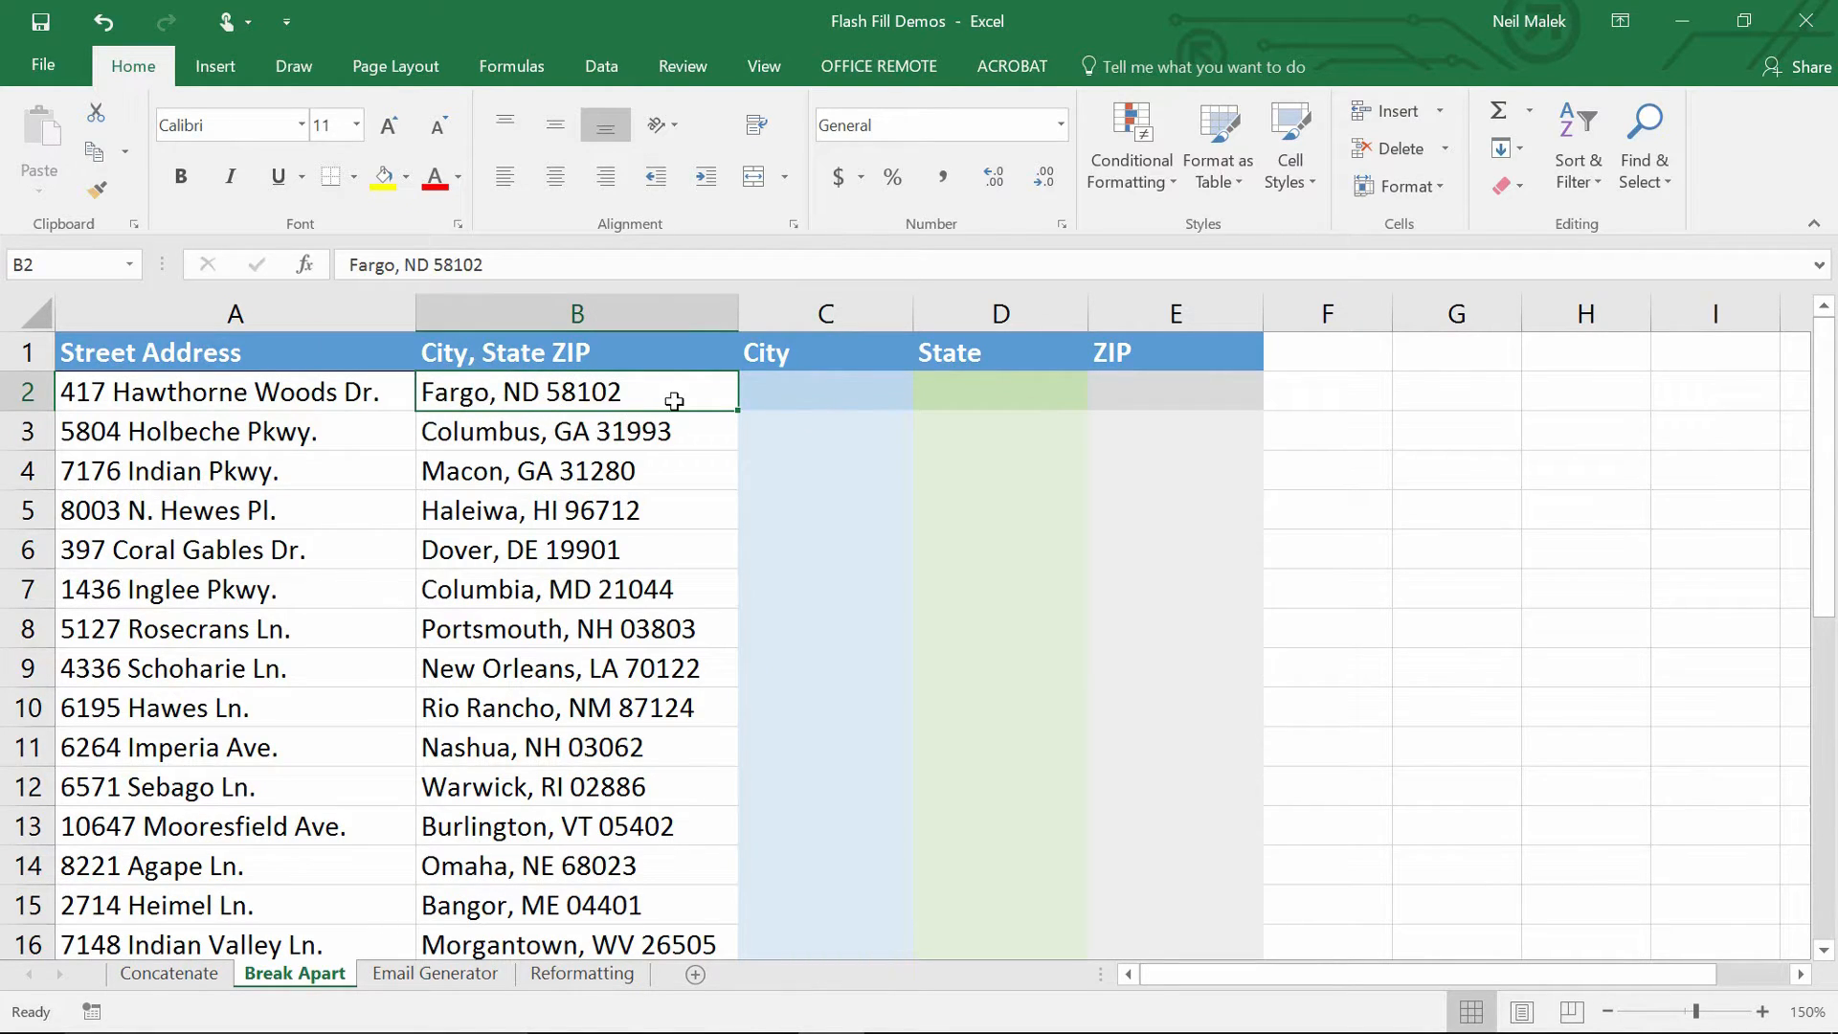
click(845, 398)
click(1000, 398)
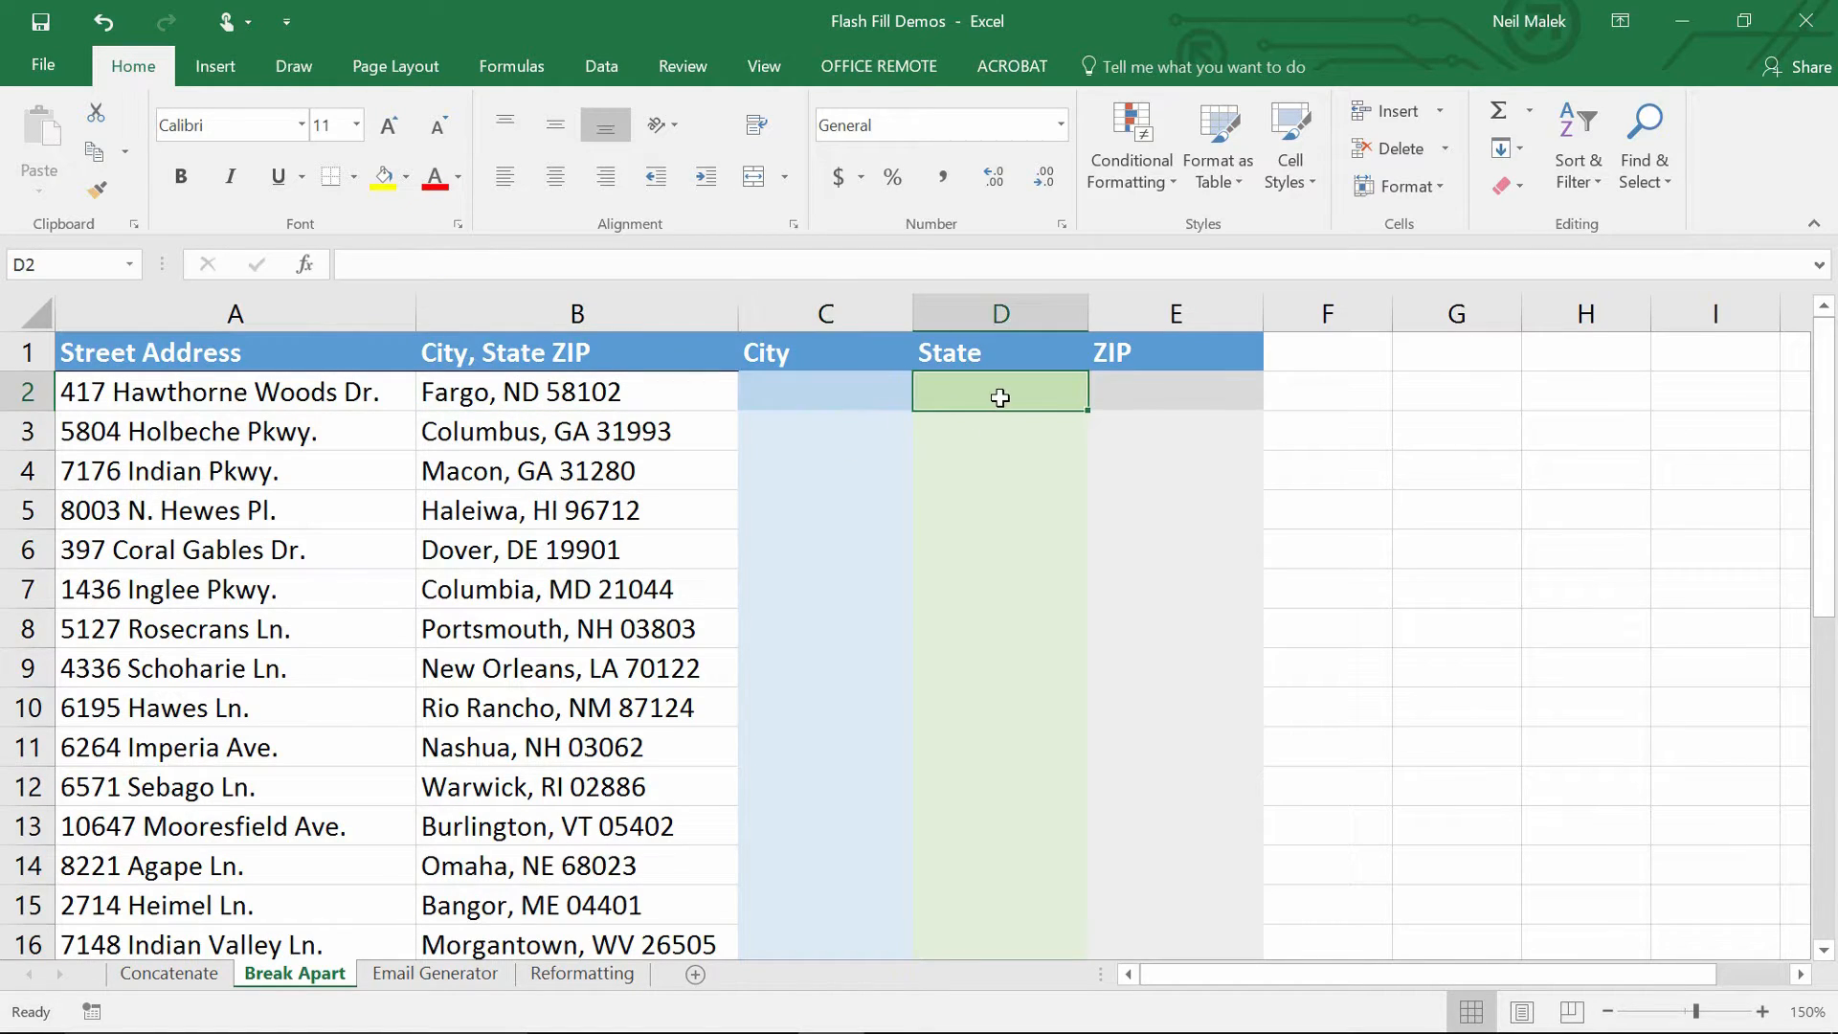
click(1189, 395)
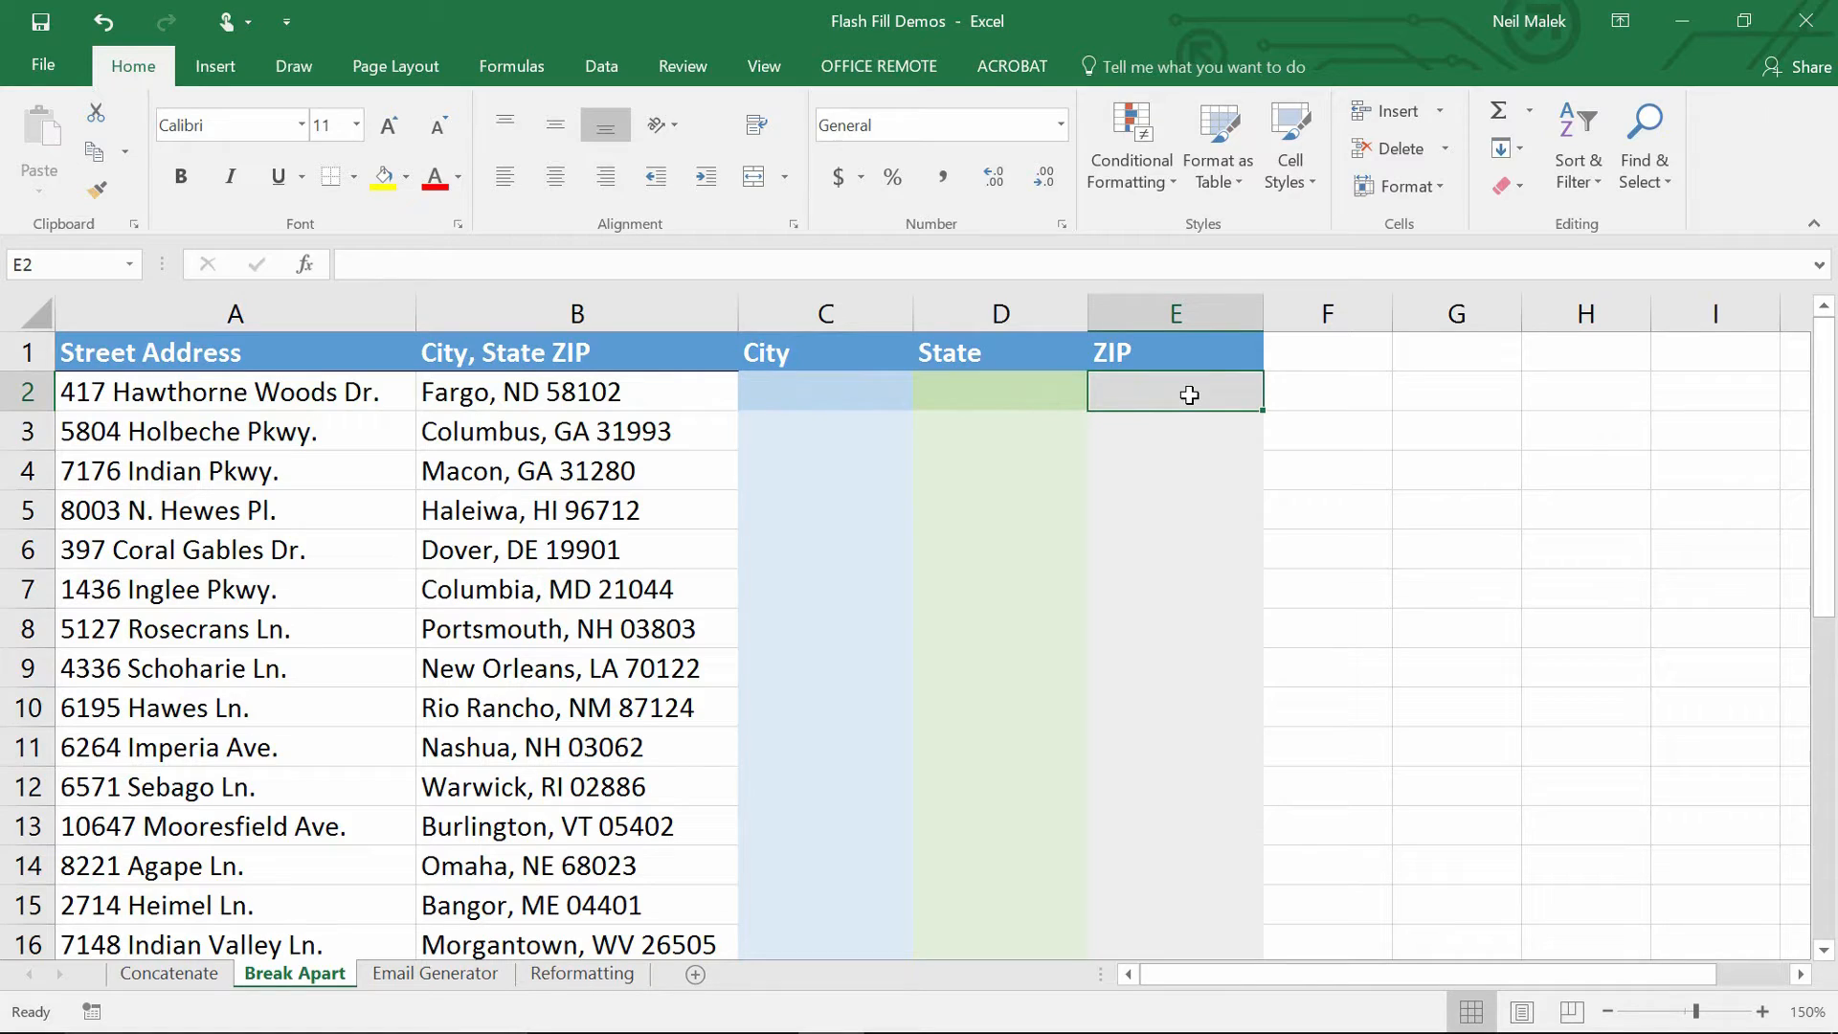
Type the first row's city, state and ZIP into C2, D2 and E2.
click(835, 389)
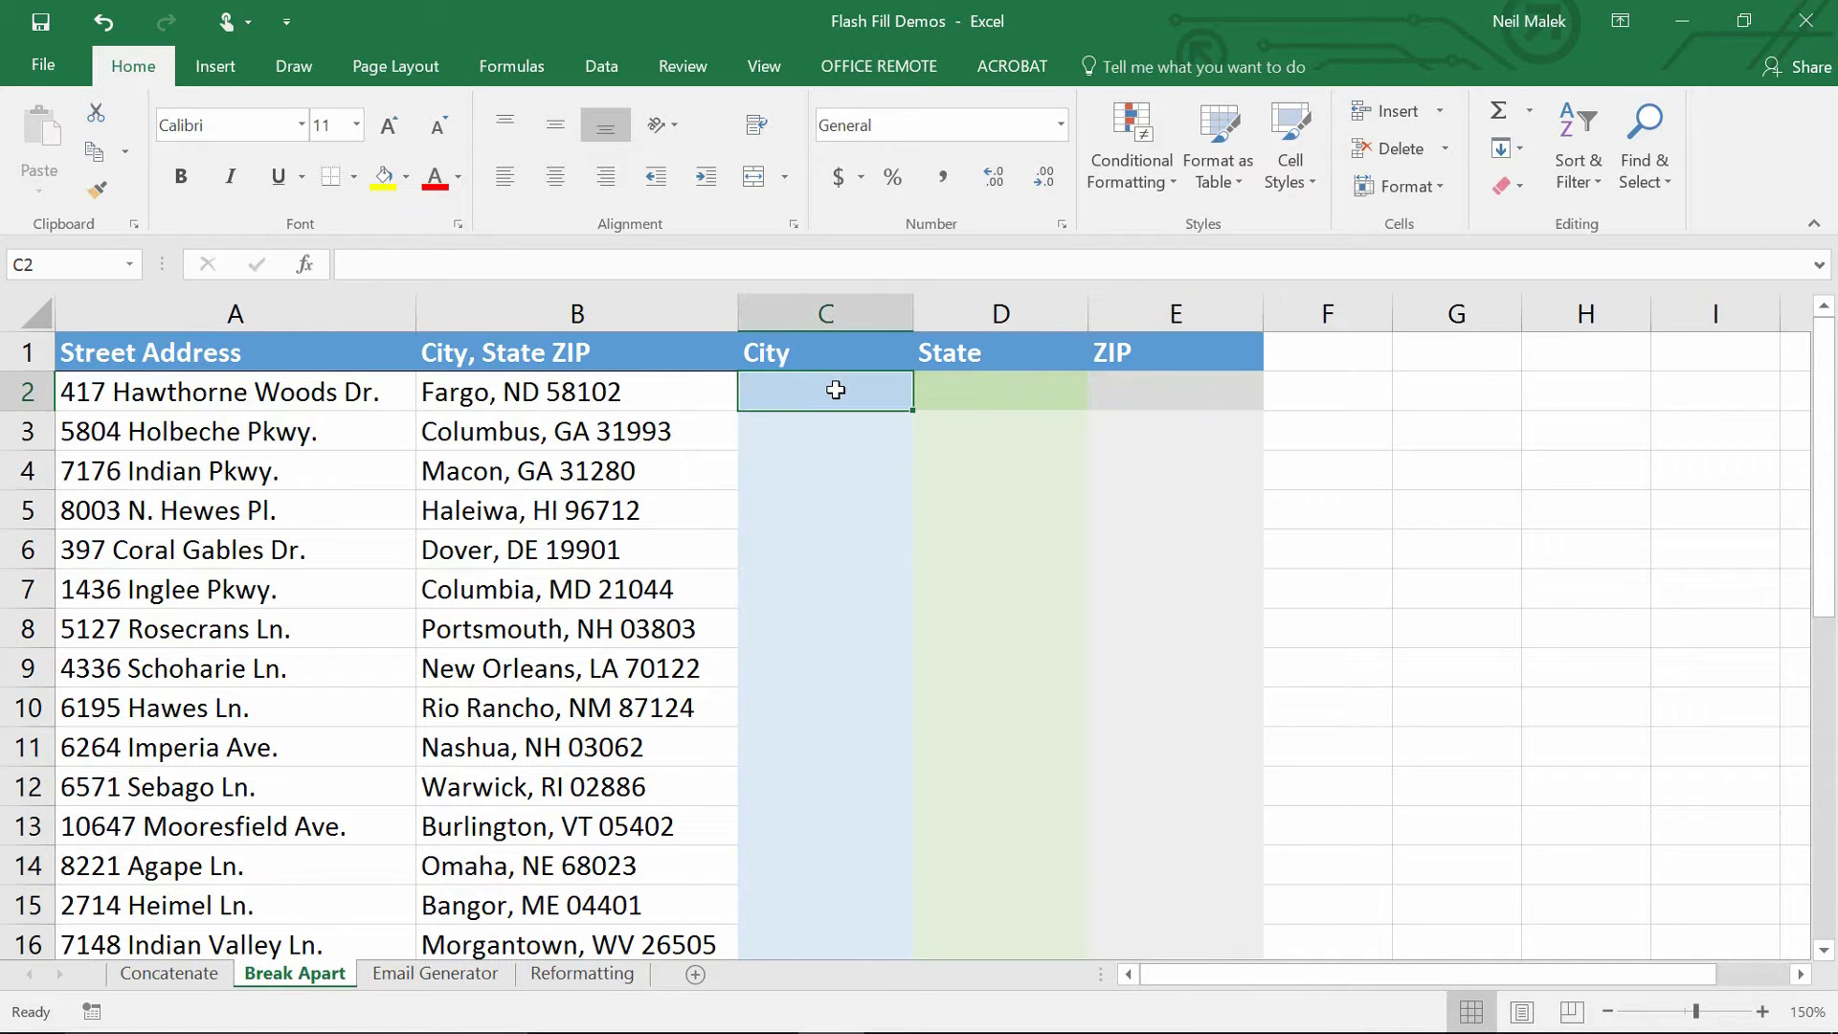
text(Fargo)
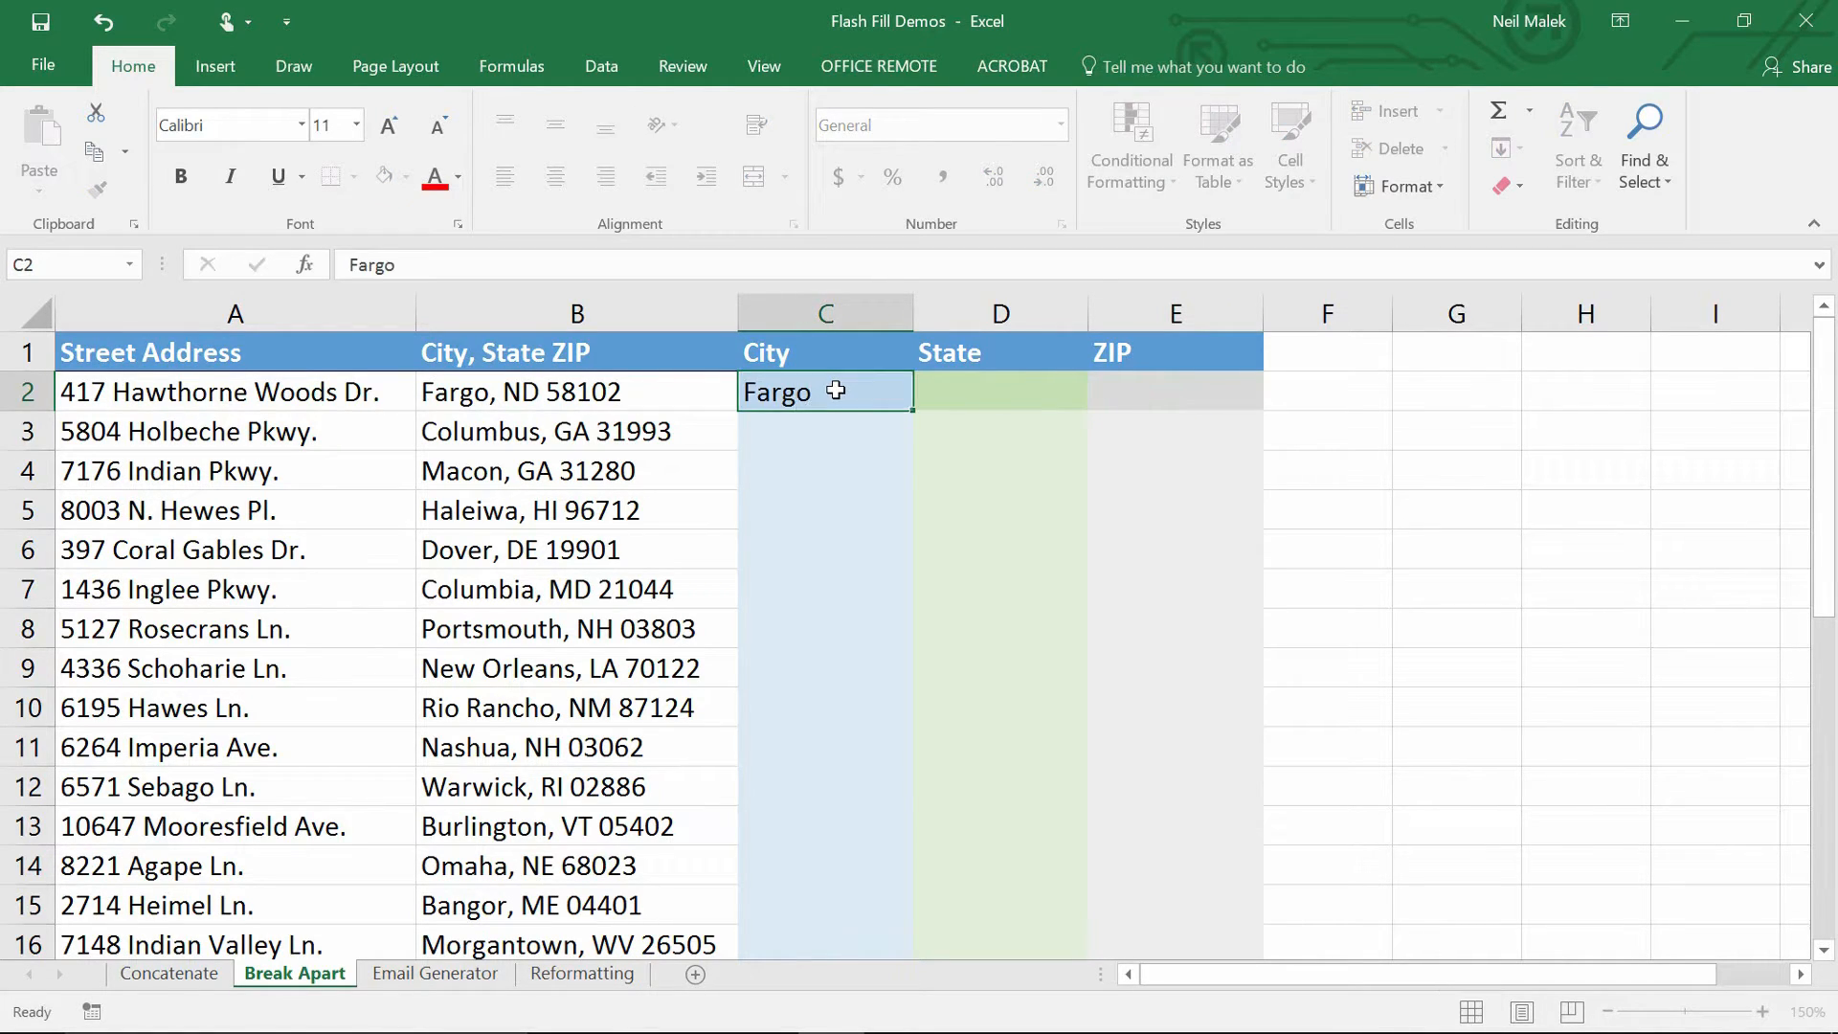
key(Tab)
text(ND)
key(Tab)
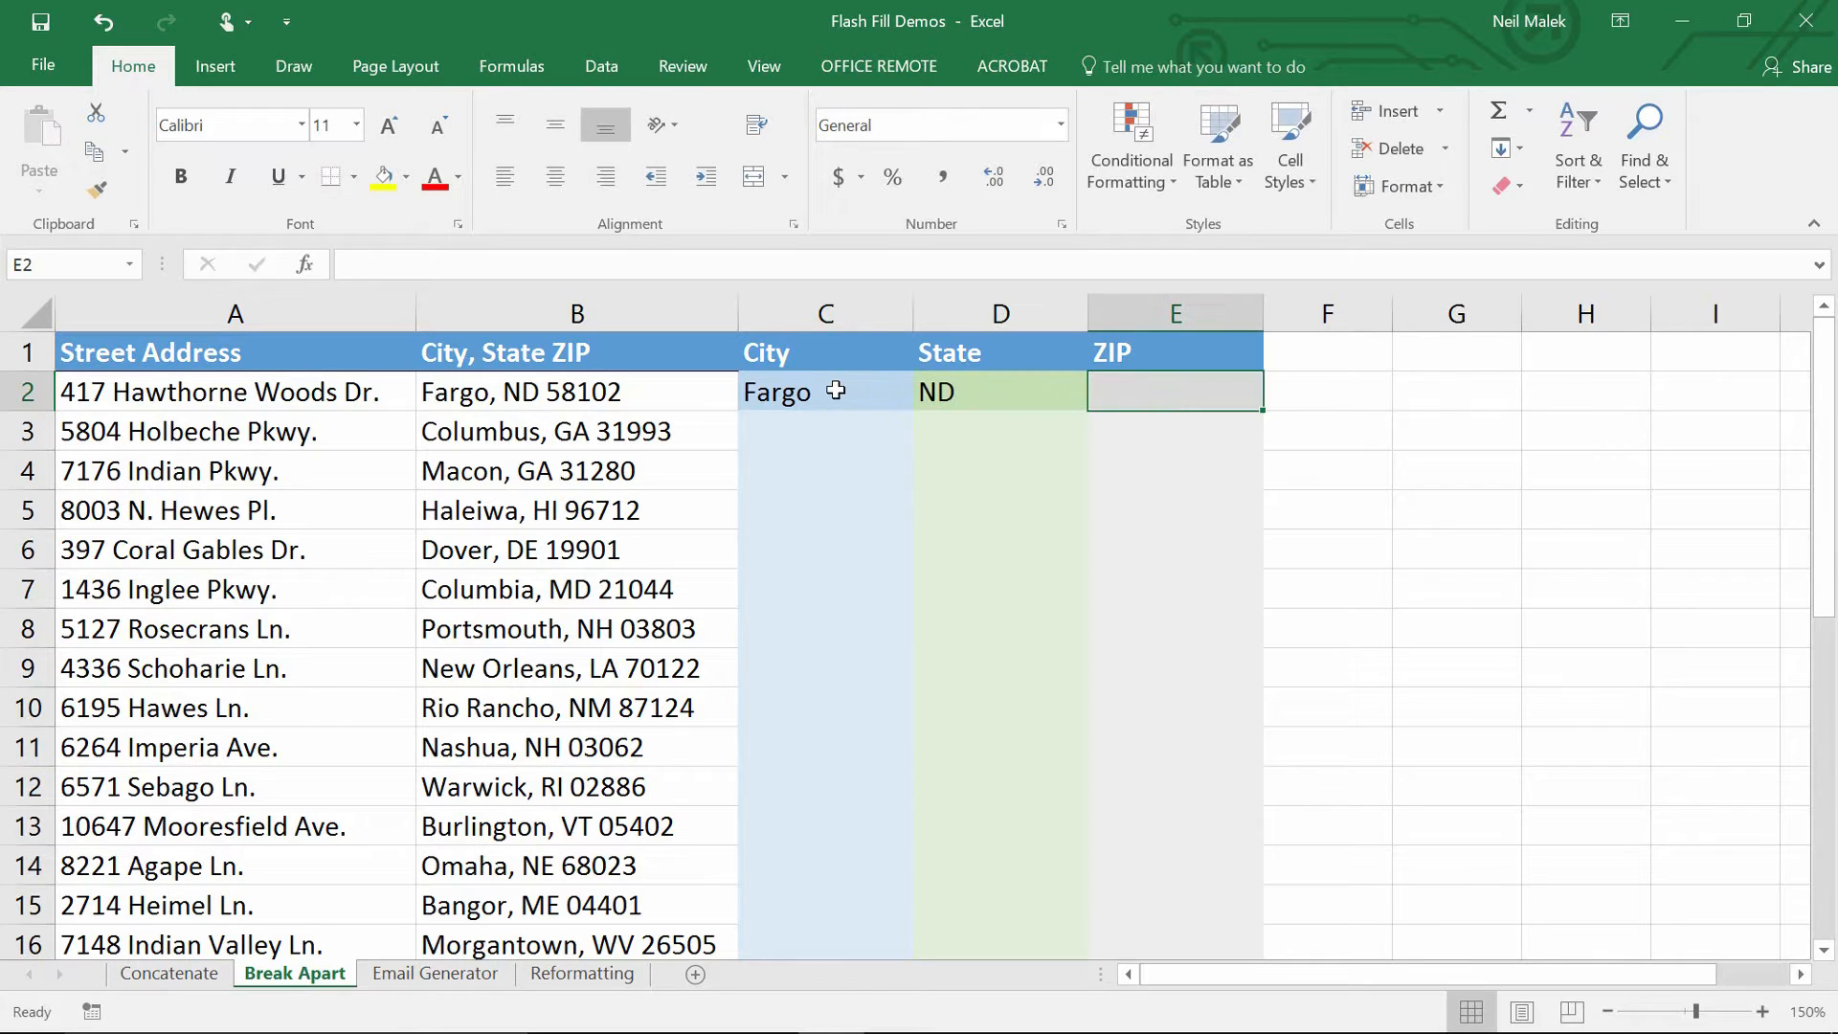
text(5)
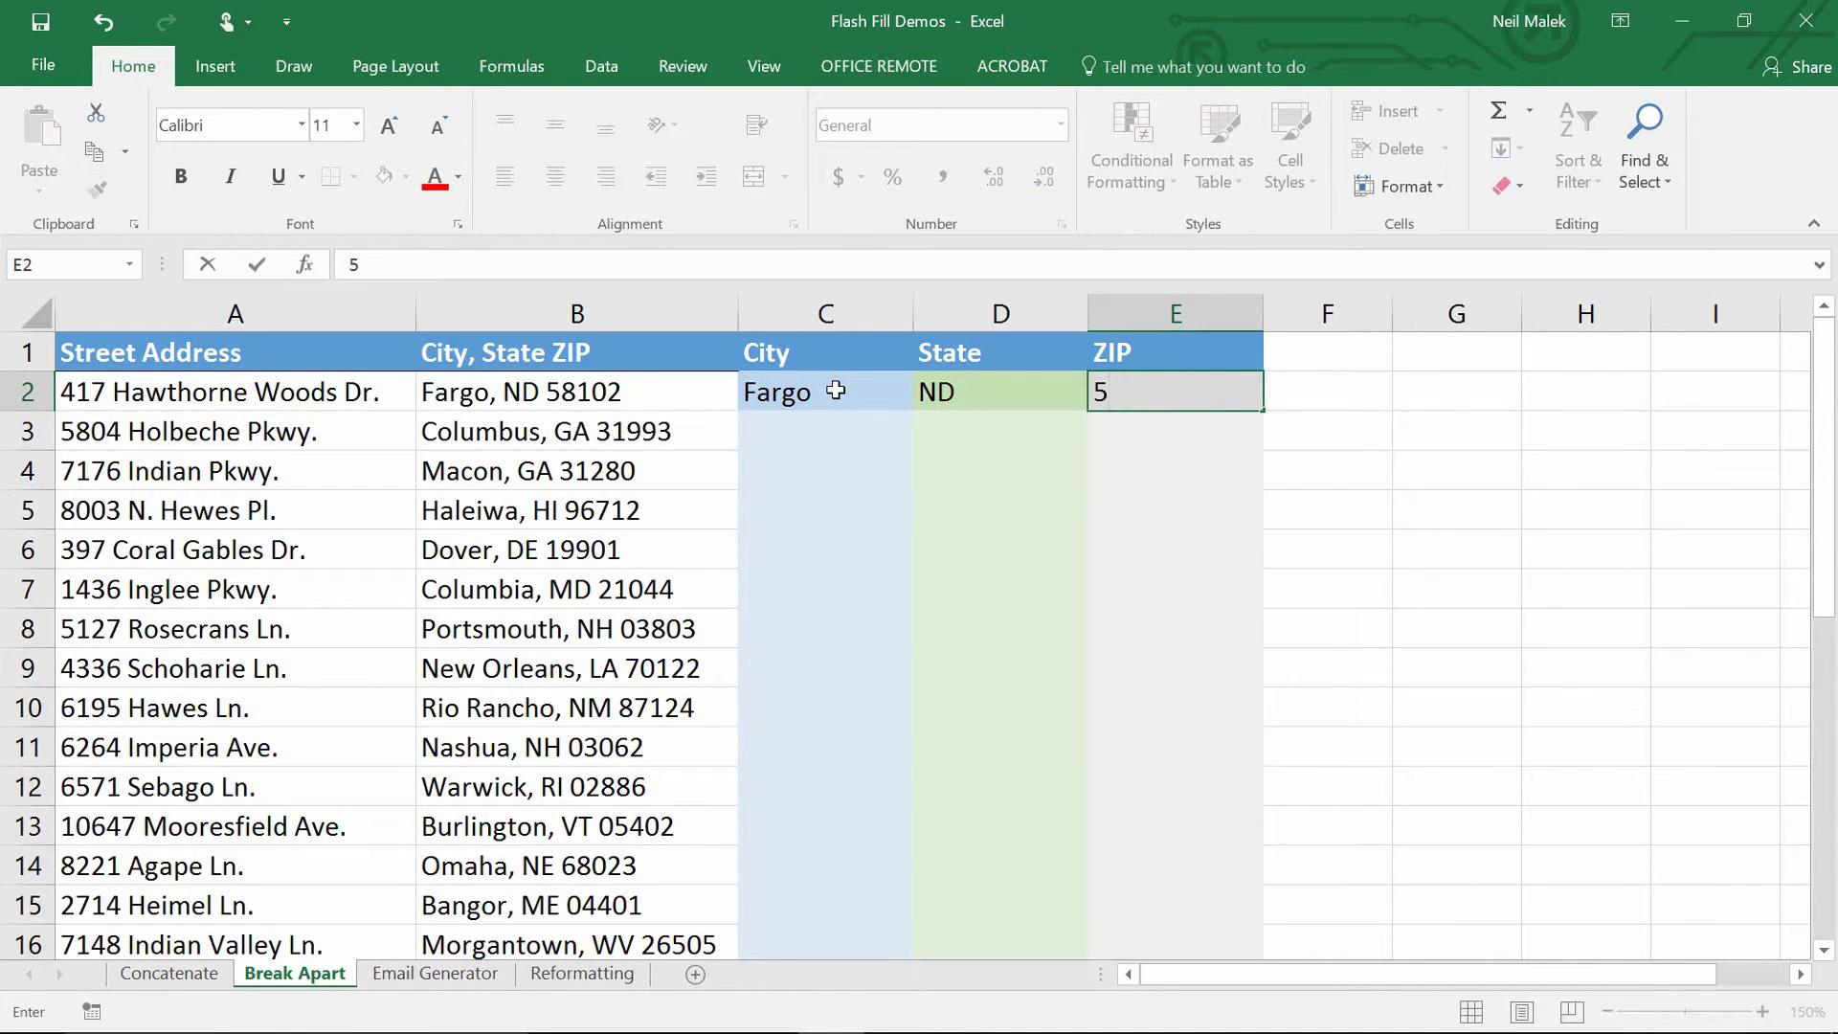
text(8102)
key(Return)
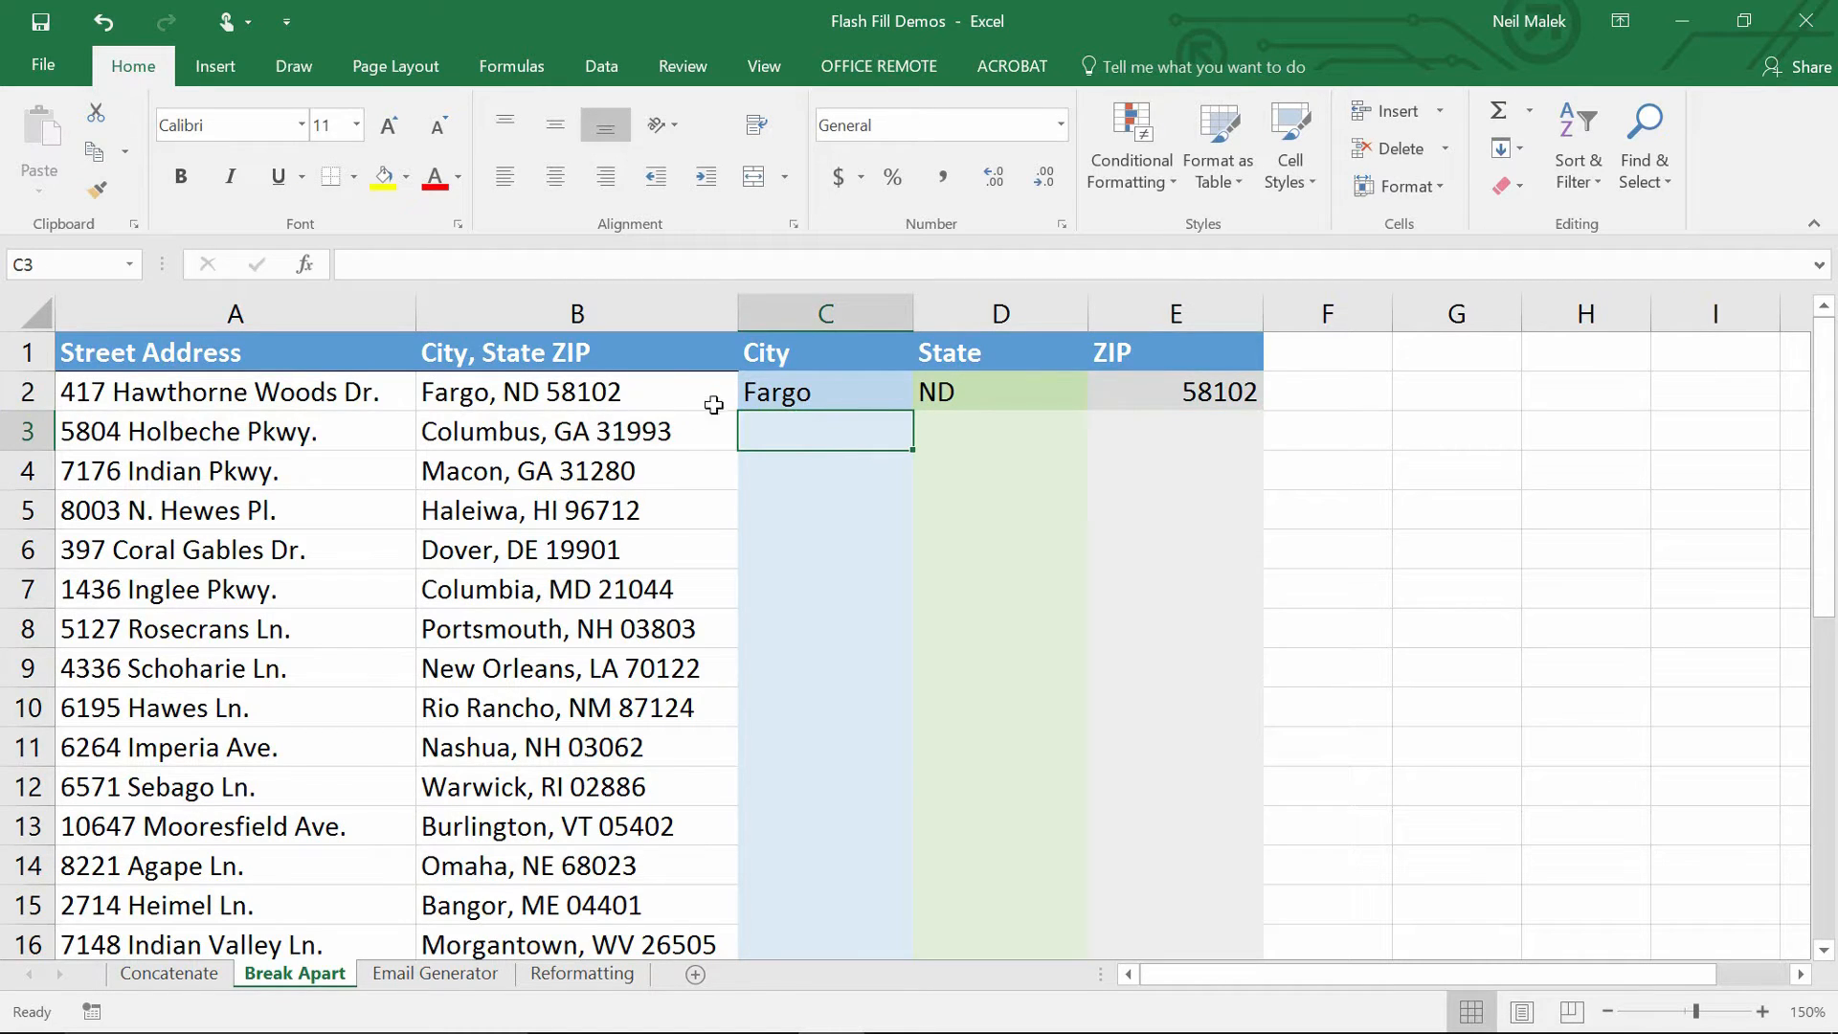
Flash Fill the City column from C2 and check the New Orleans and Rio Rancho rows.
click(783, 392)
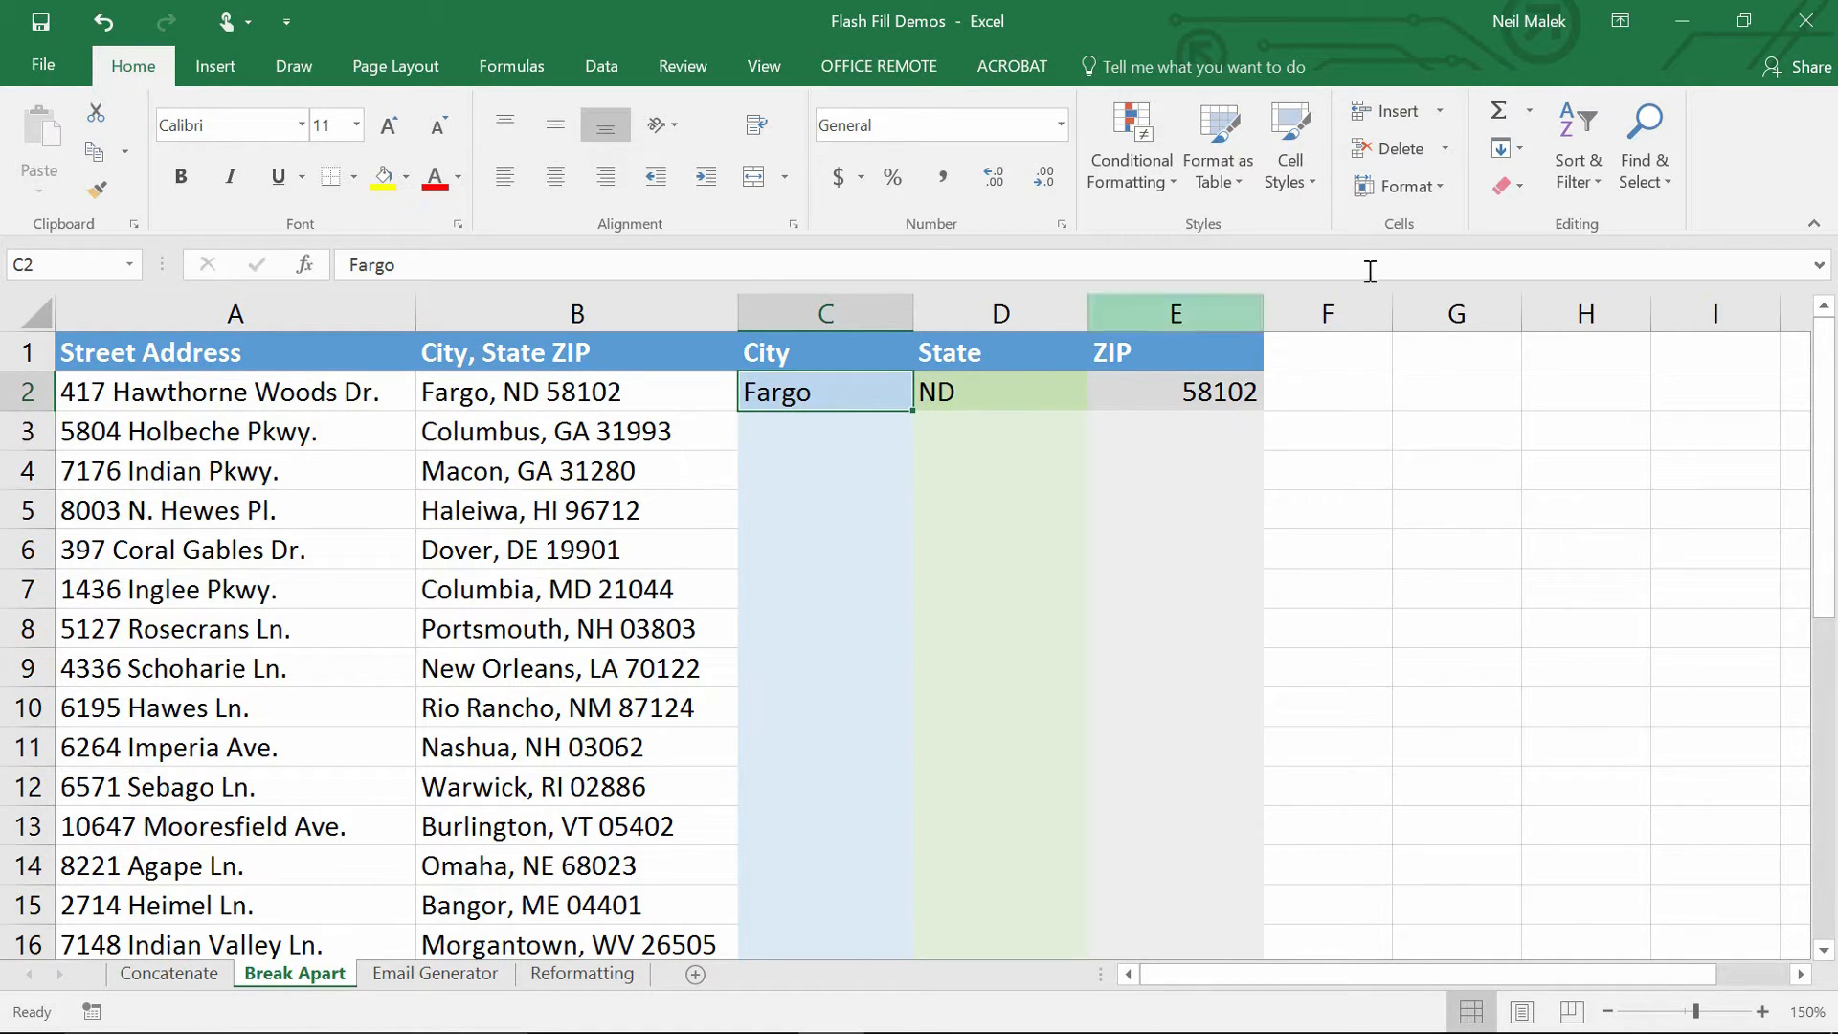
click(1520, 150)
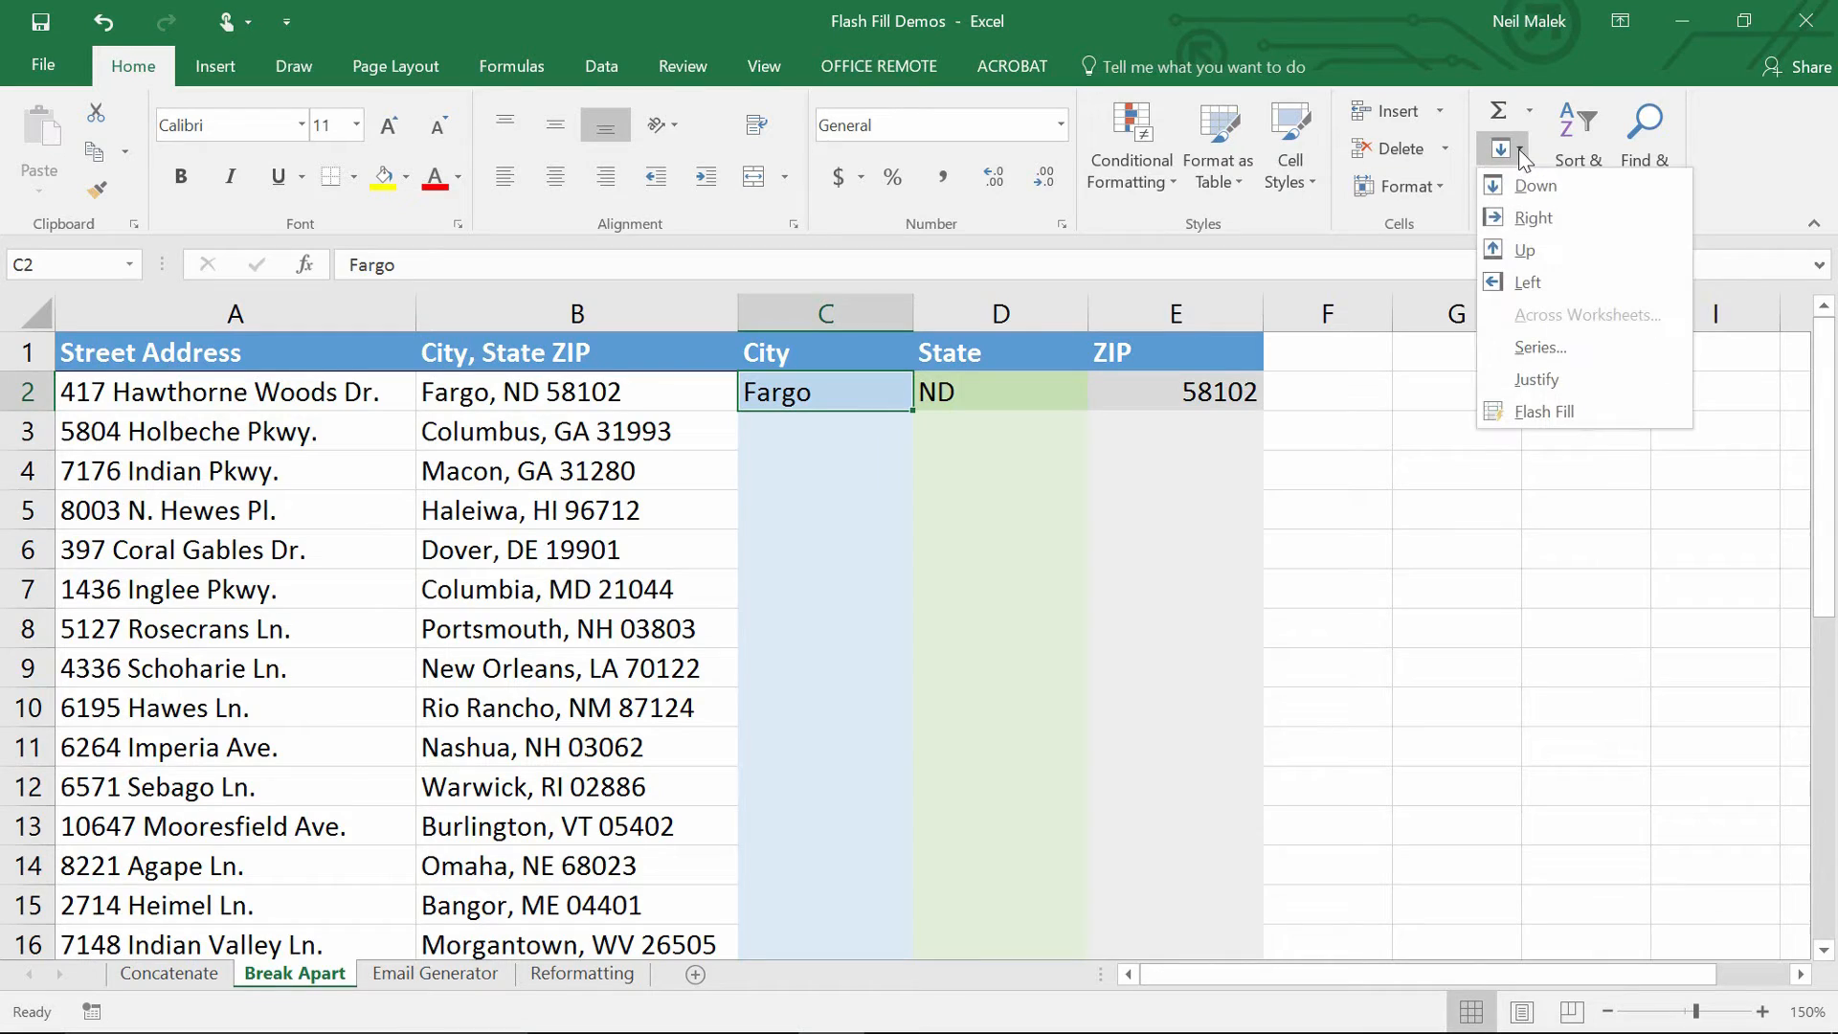
click(1550, 413)
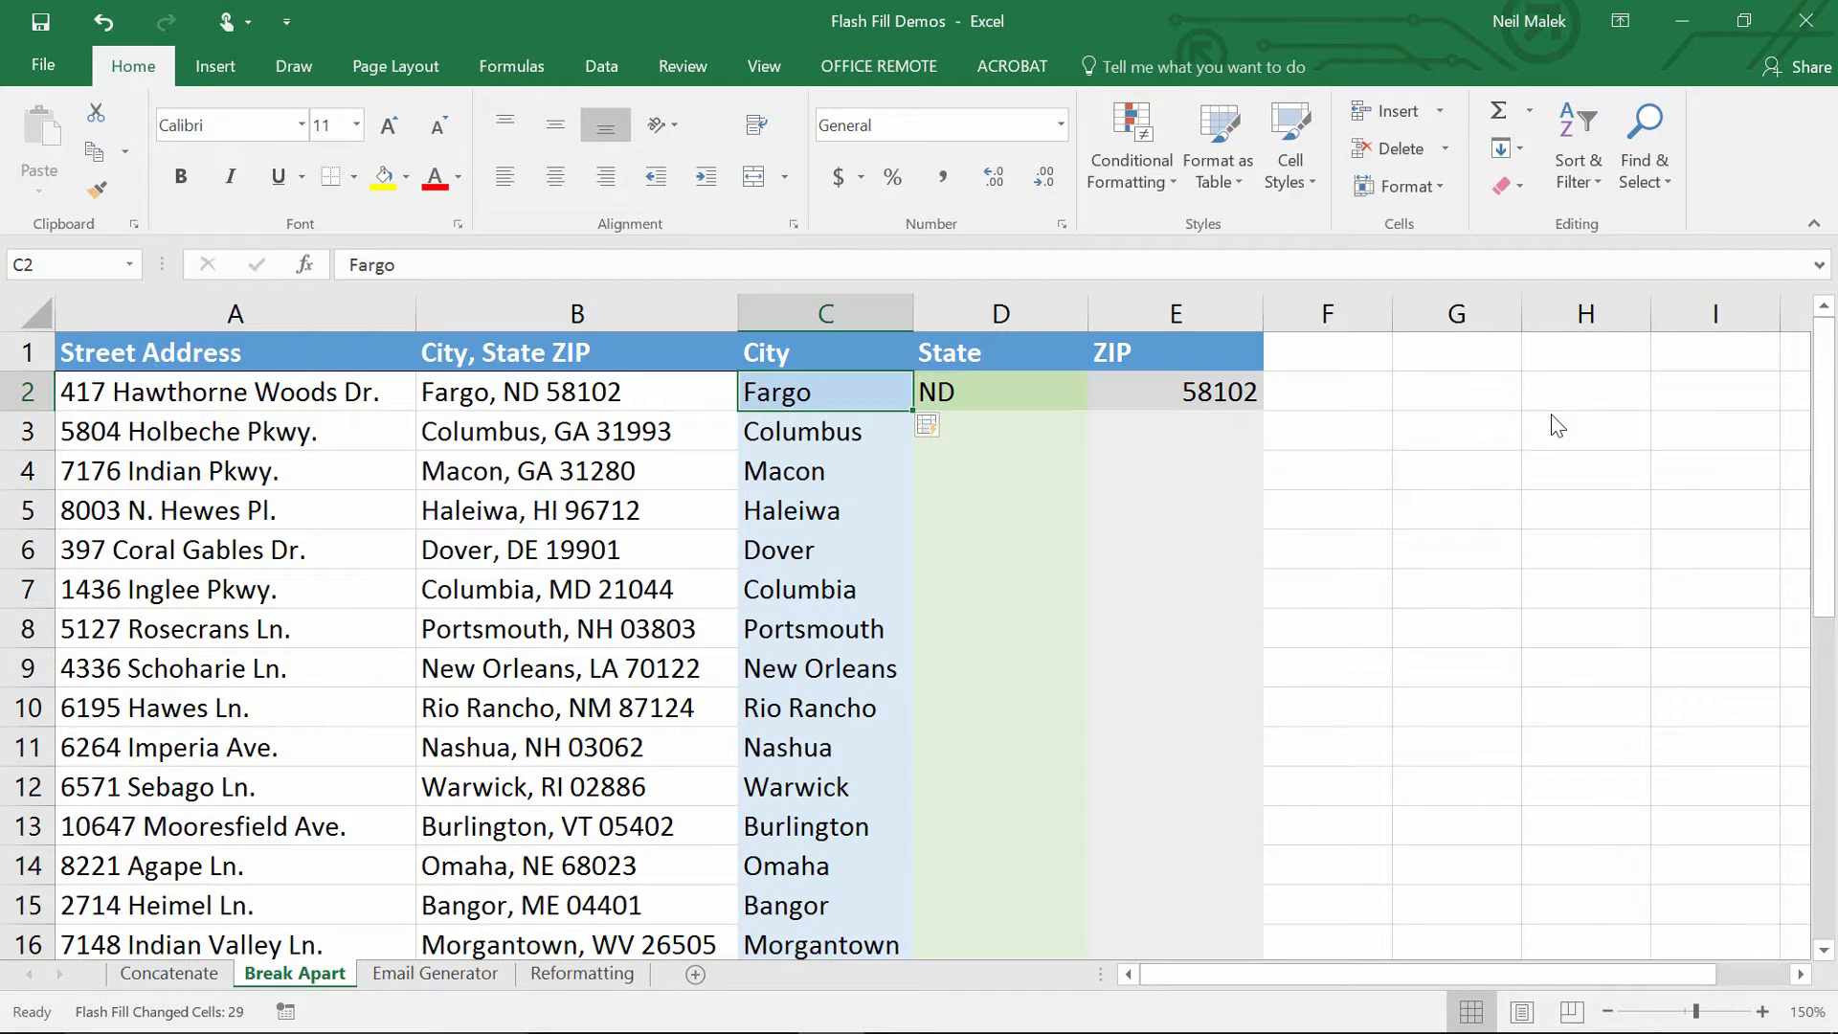
click(465, 675)
click(484, 706)
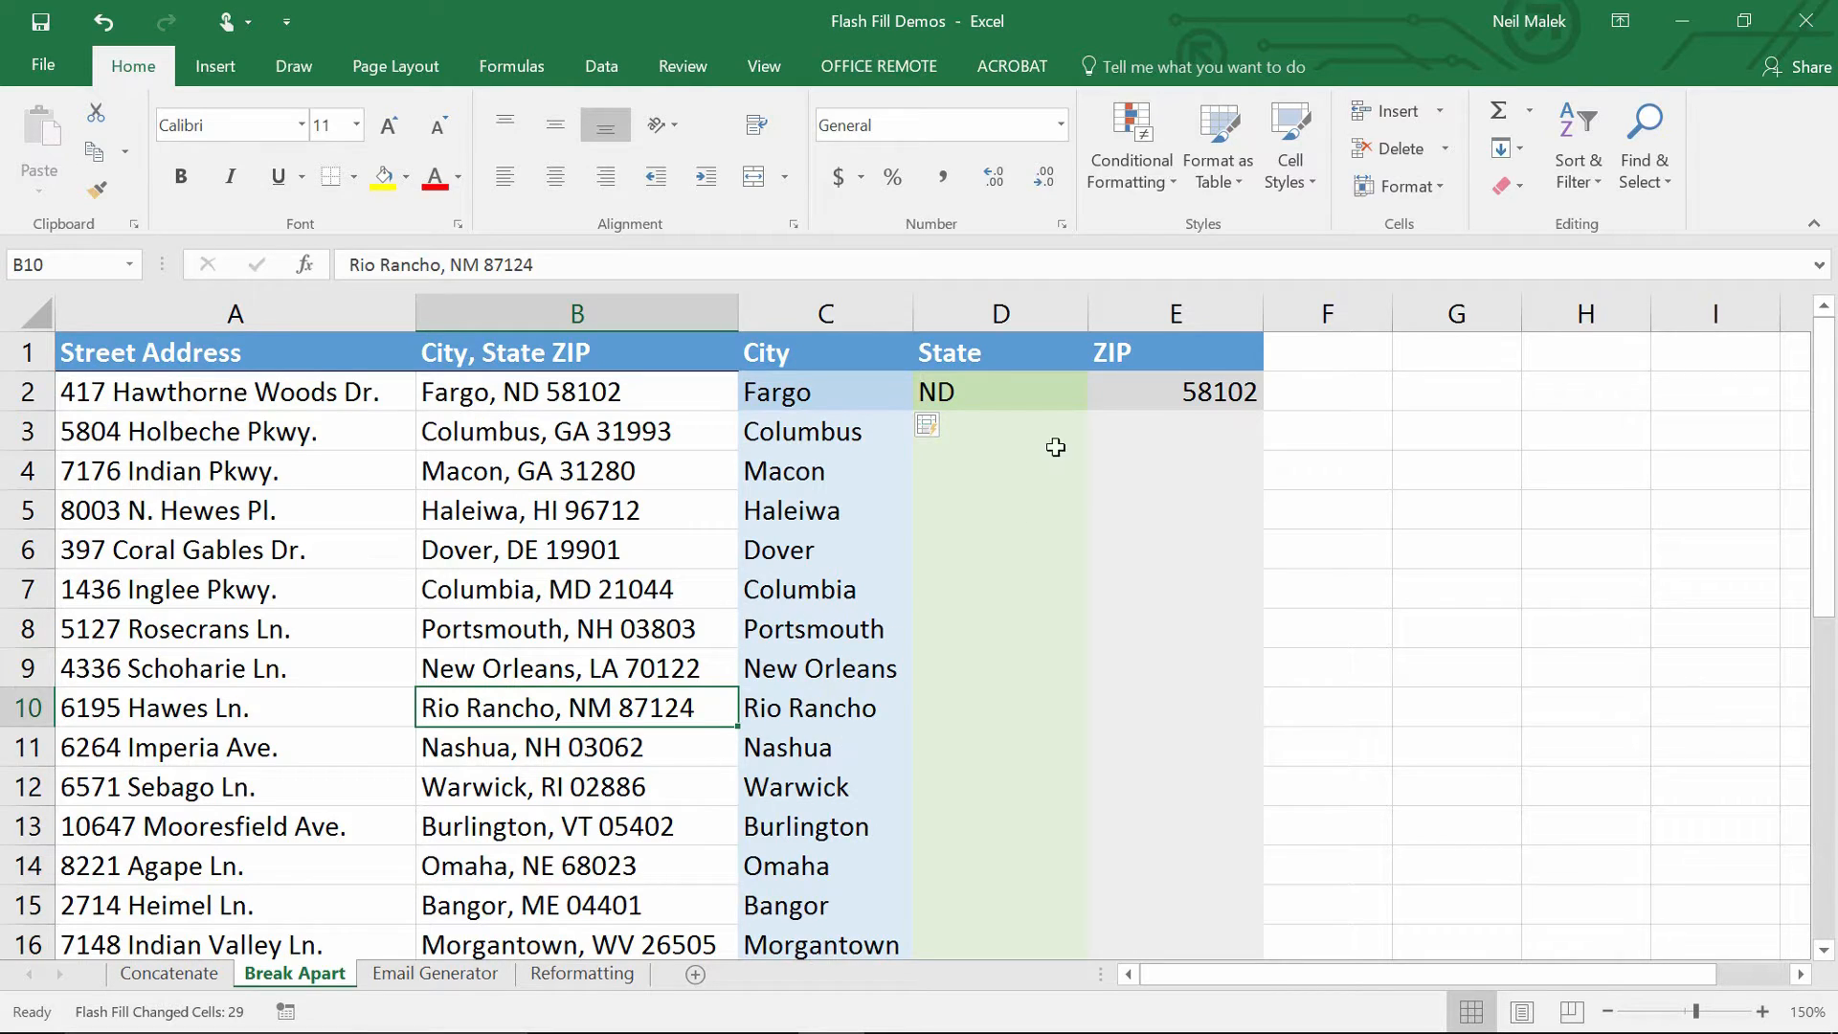
click(1016, 393)
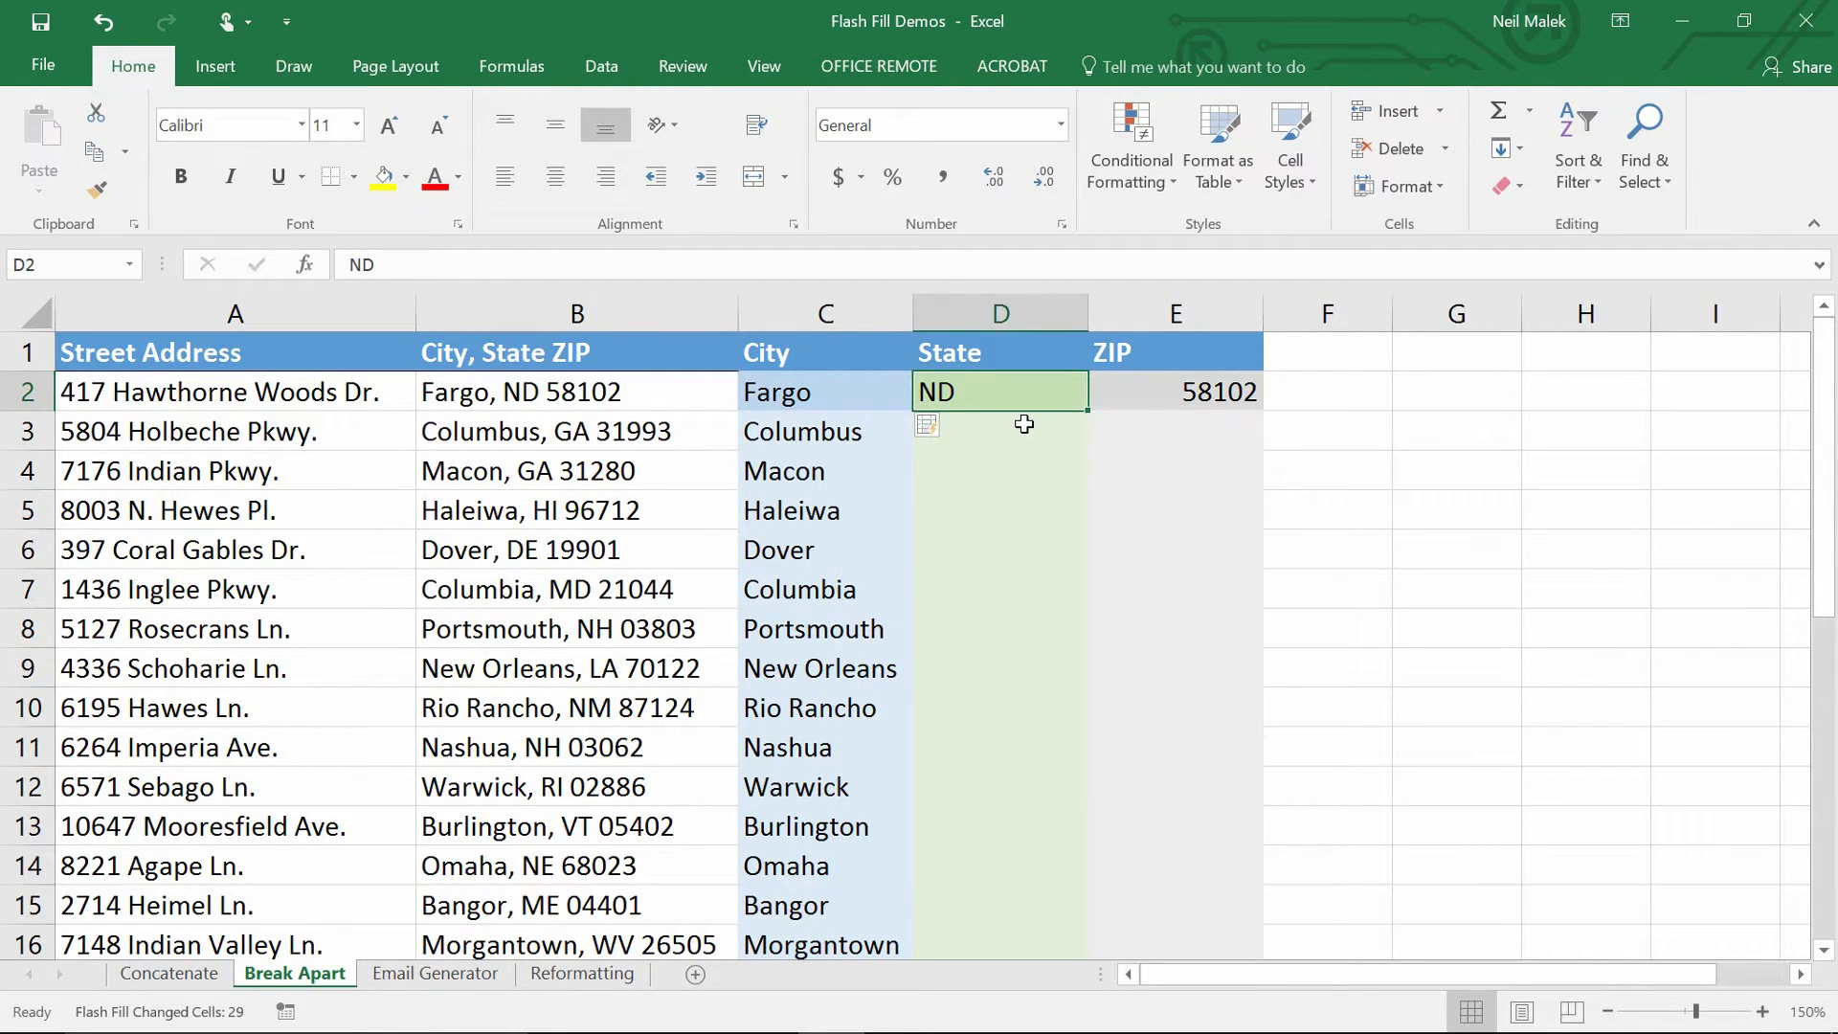
Flash Fill the State column from D2 and the ZIP column from E2 with Ctrl+E.
key(ctrl+e)
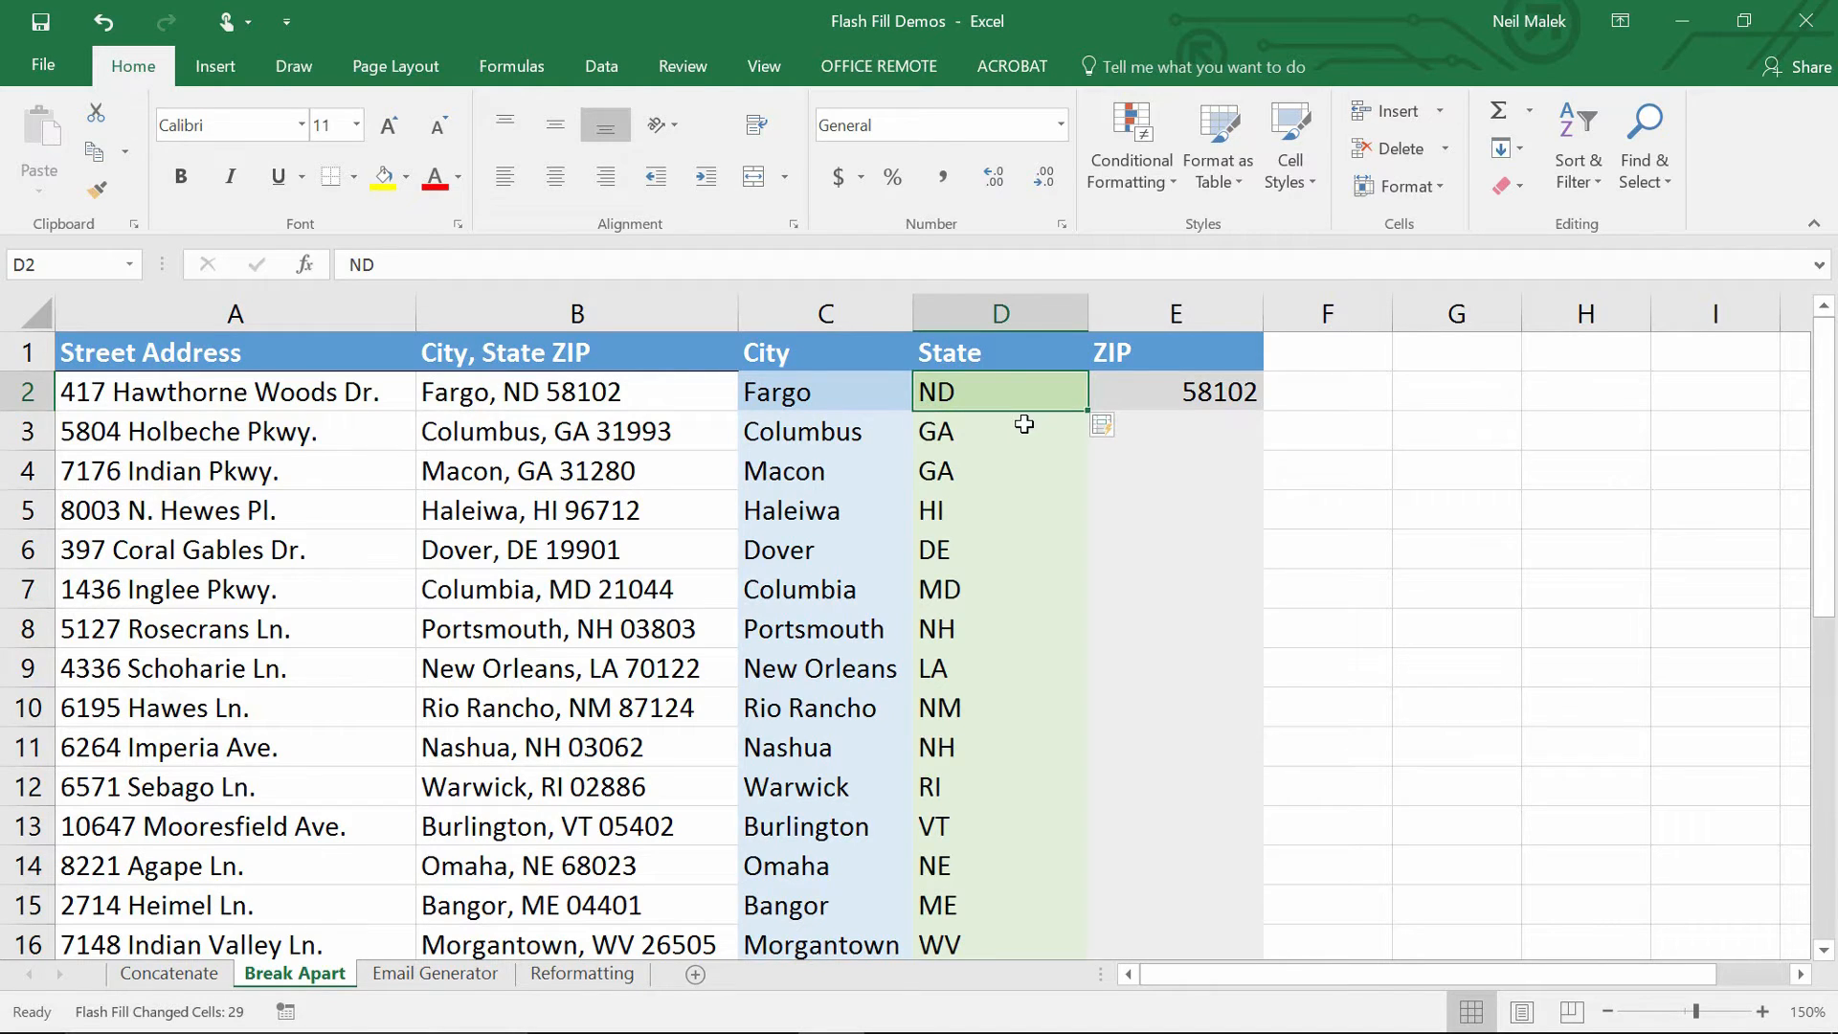
click(1214, 399)
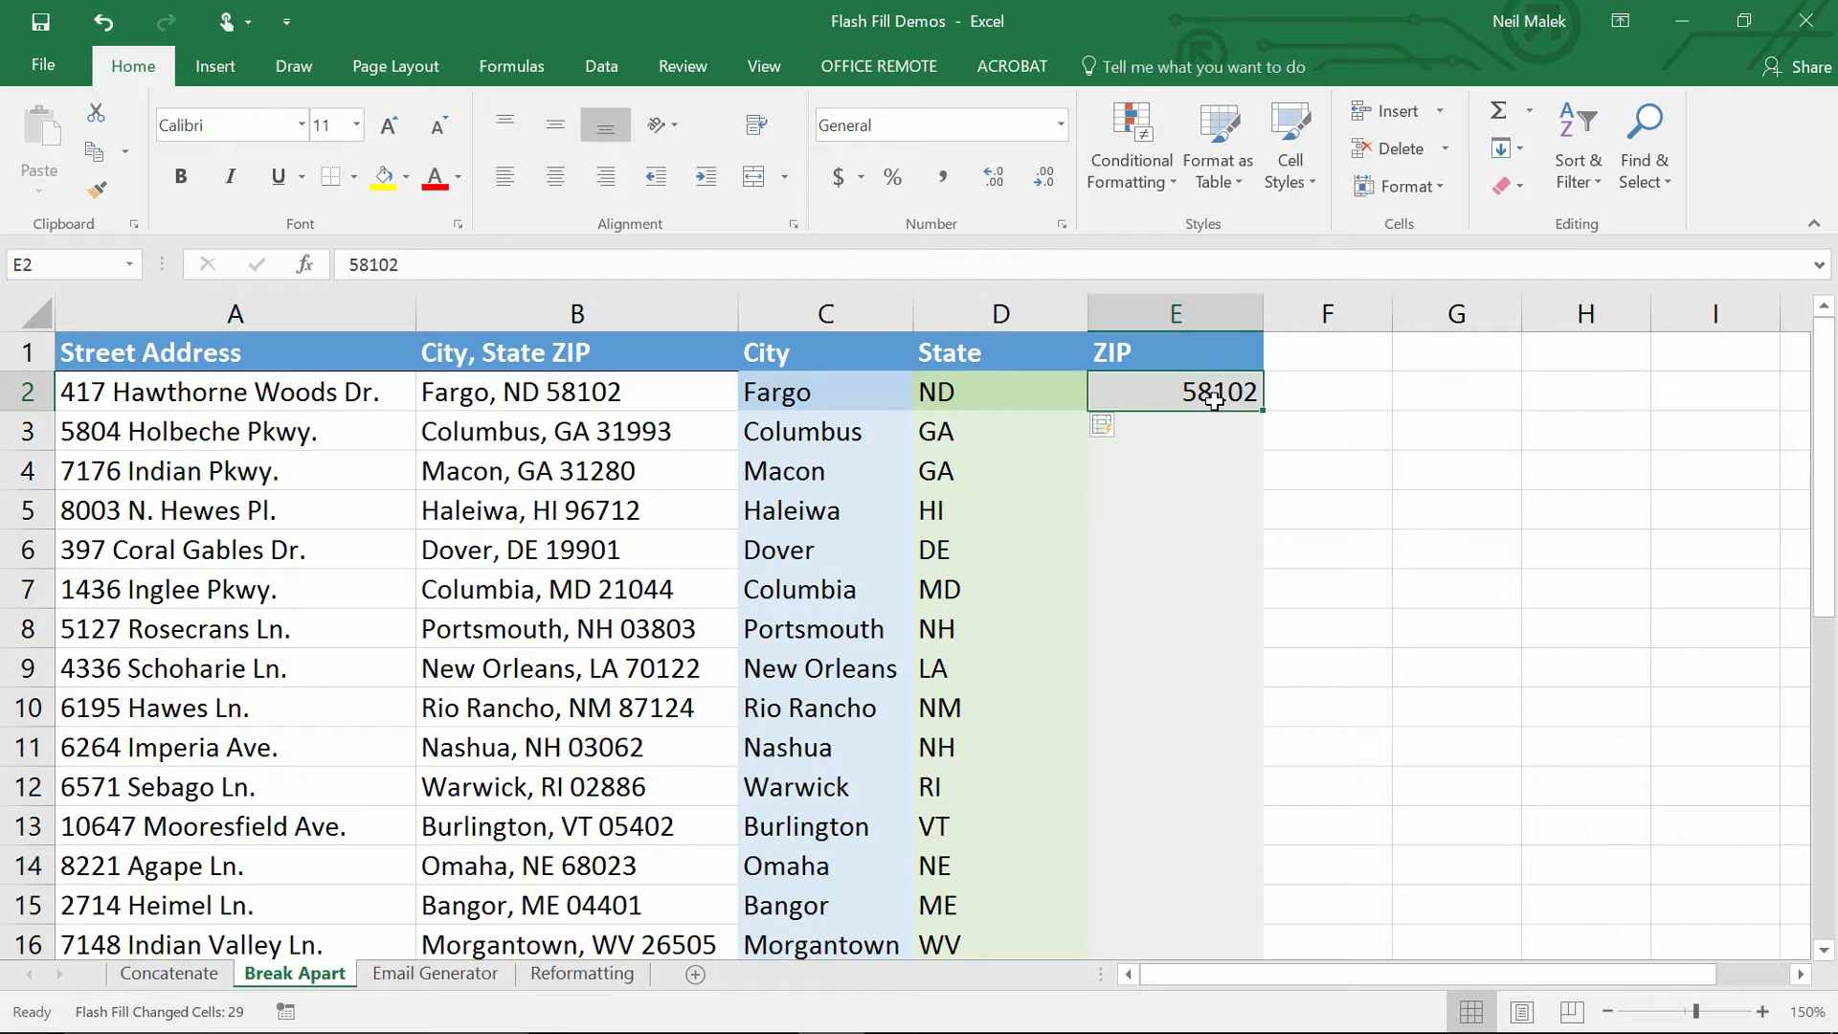
key(ctrl+e)
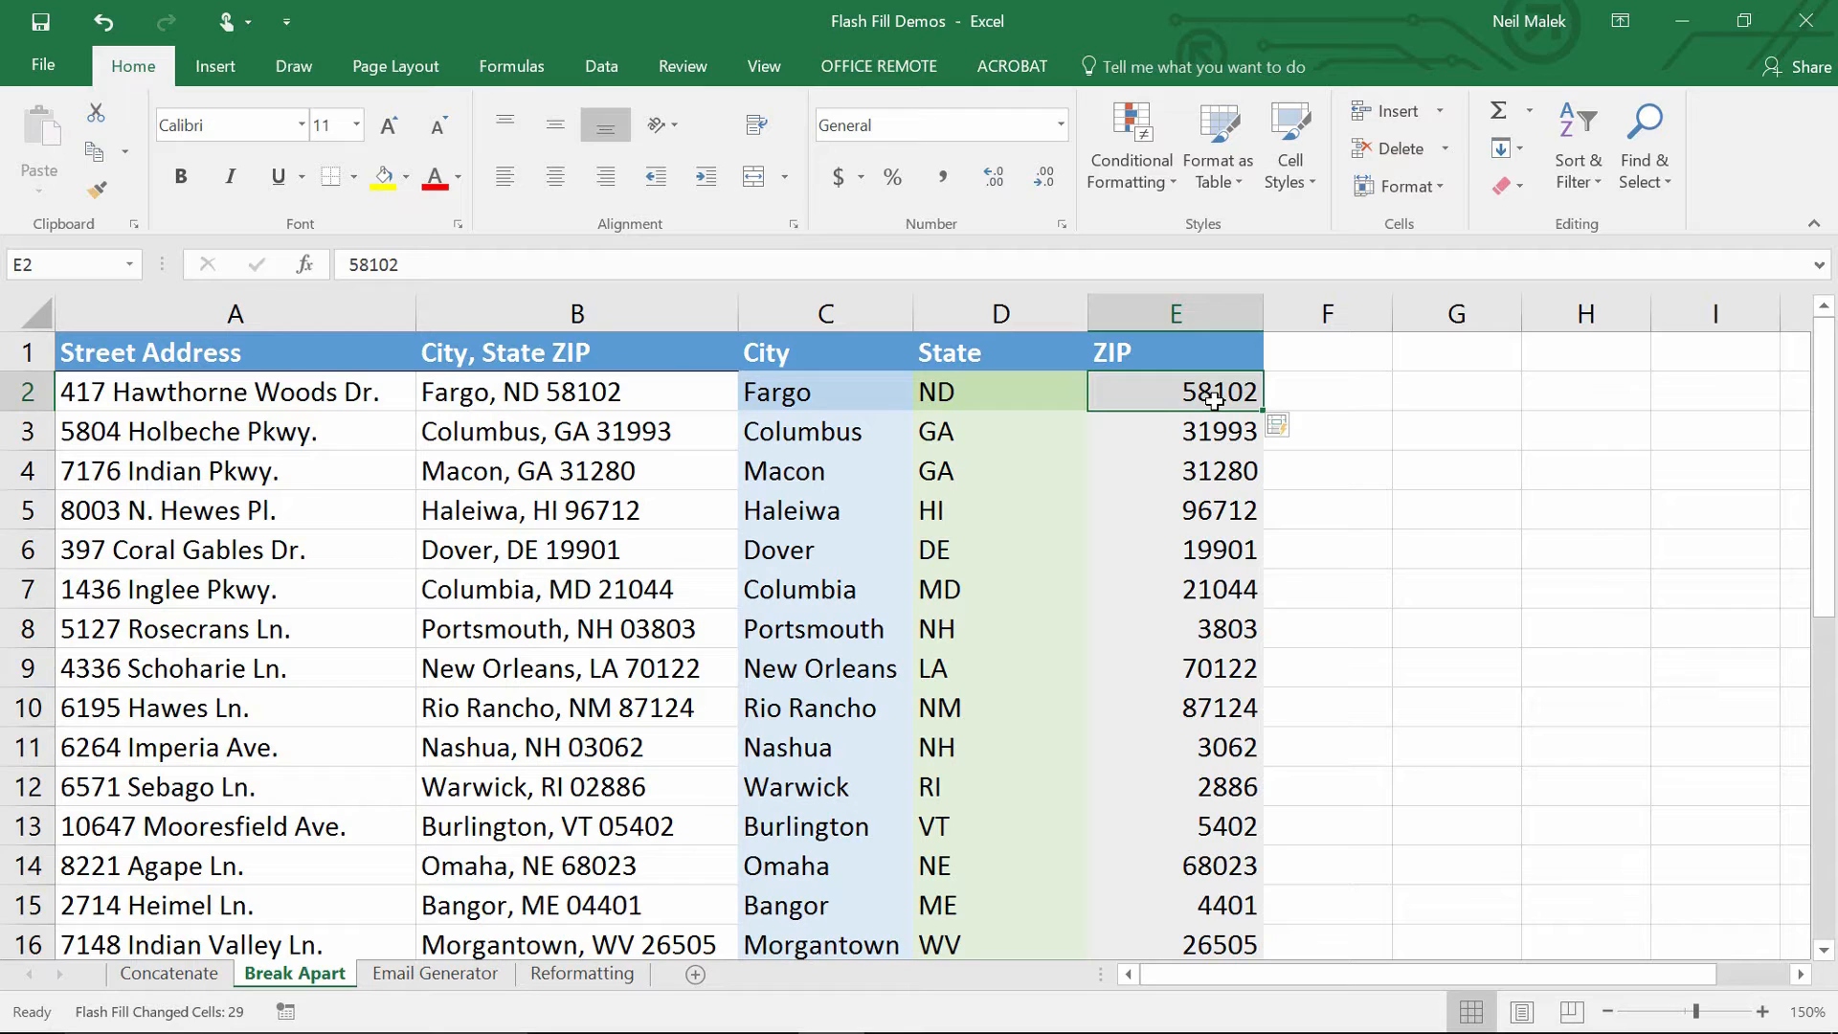
On the Email Generator sheet, type a sample craftsoft.xyz address in D2 and Flash Fill the column.
click(457, 976)
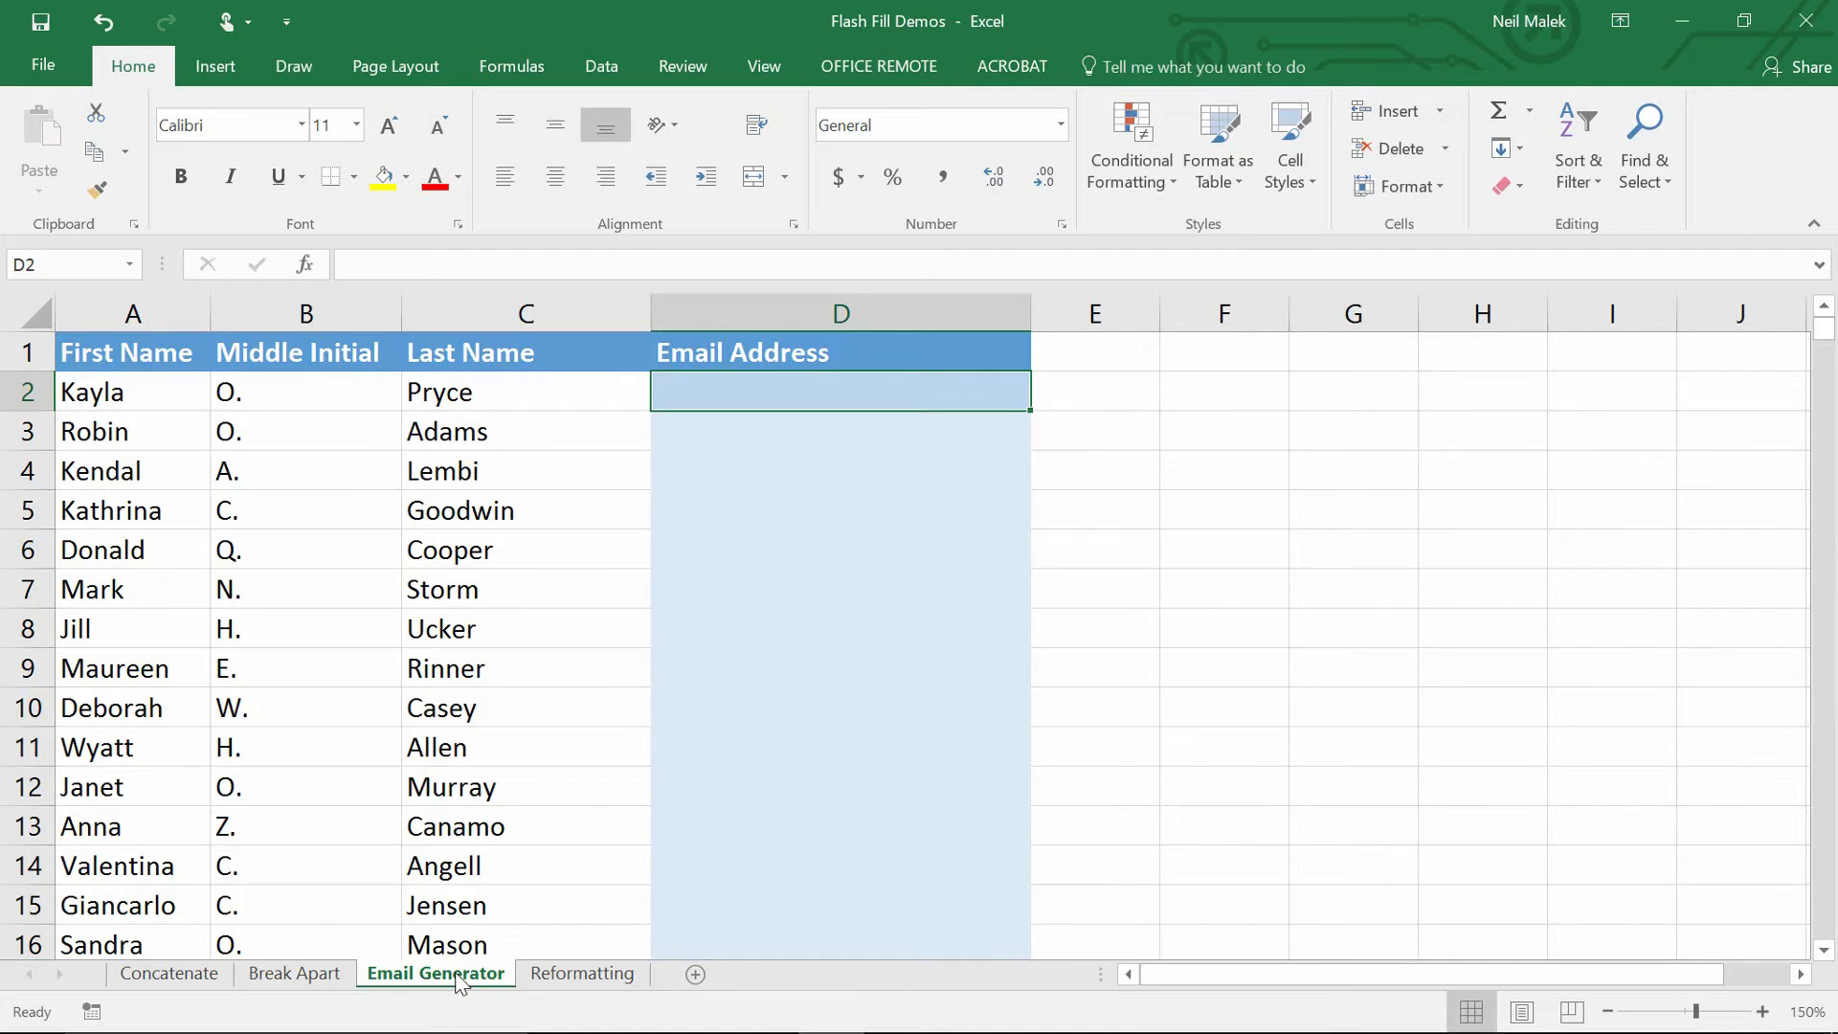
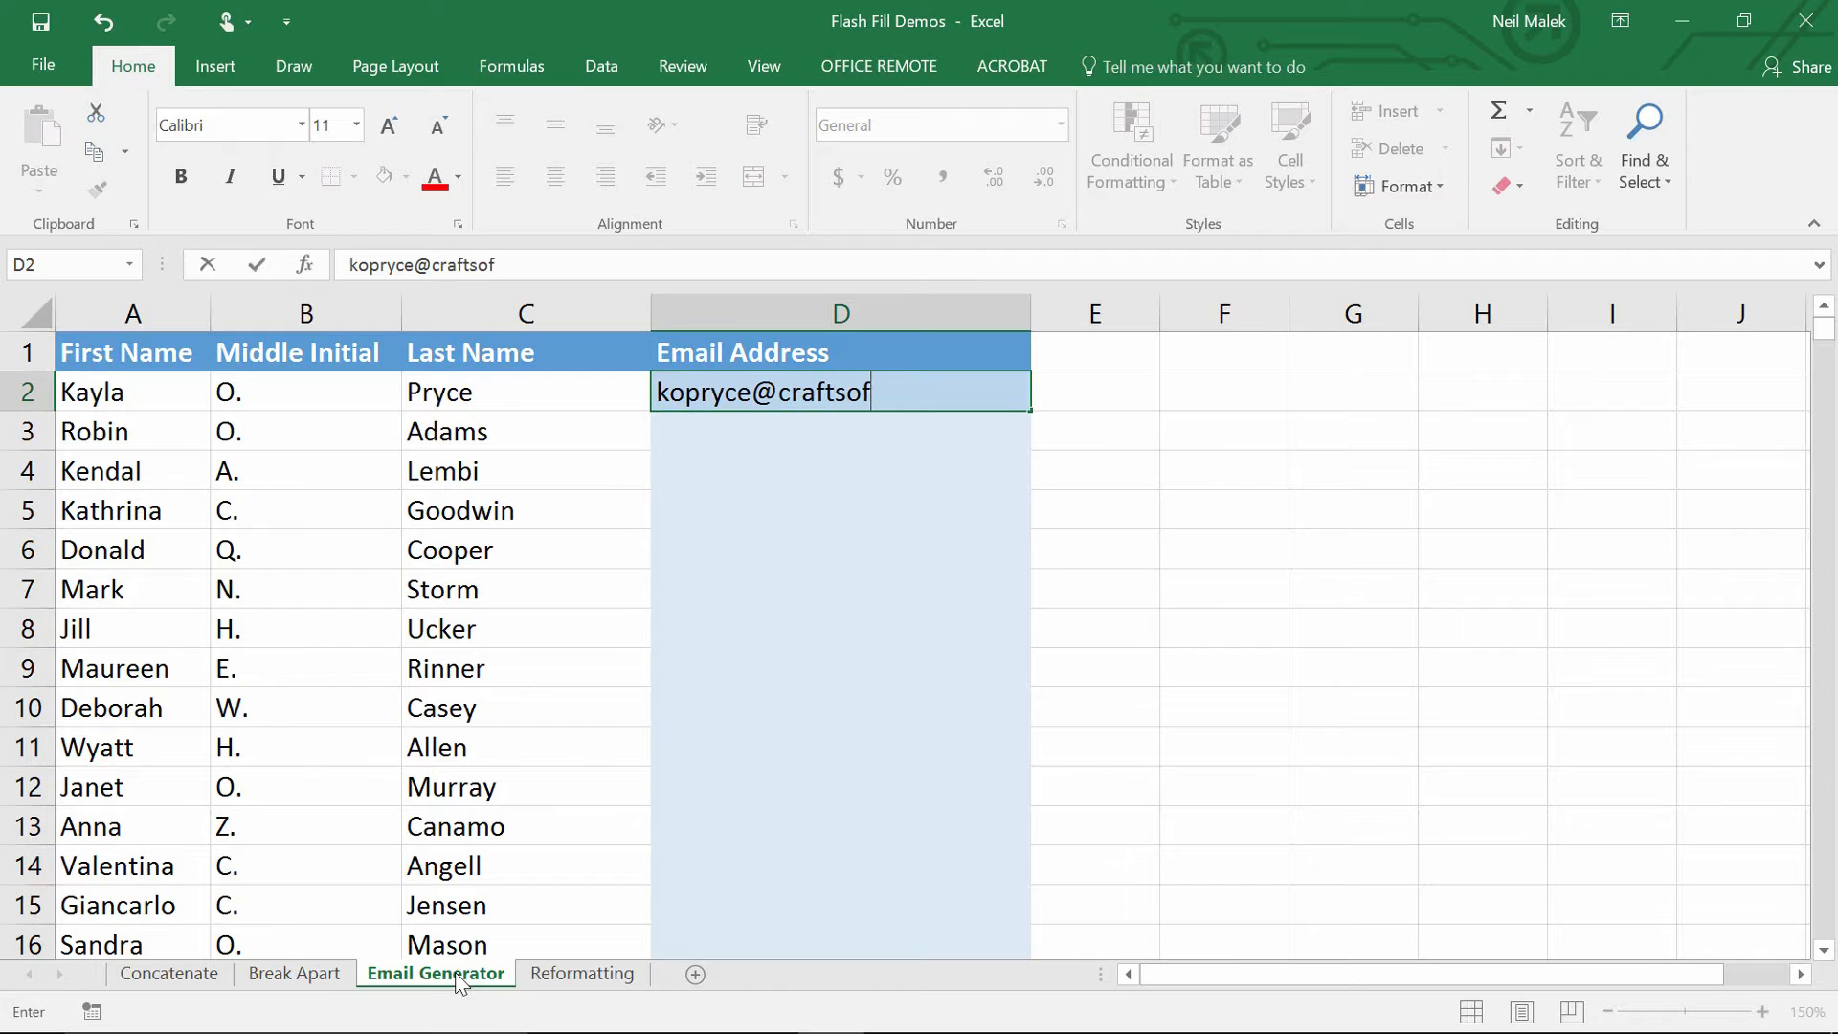
key(Return)
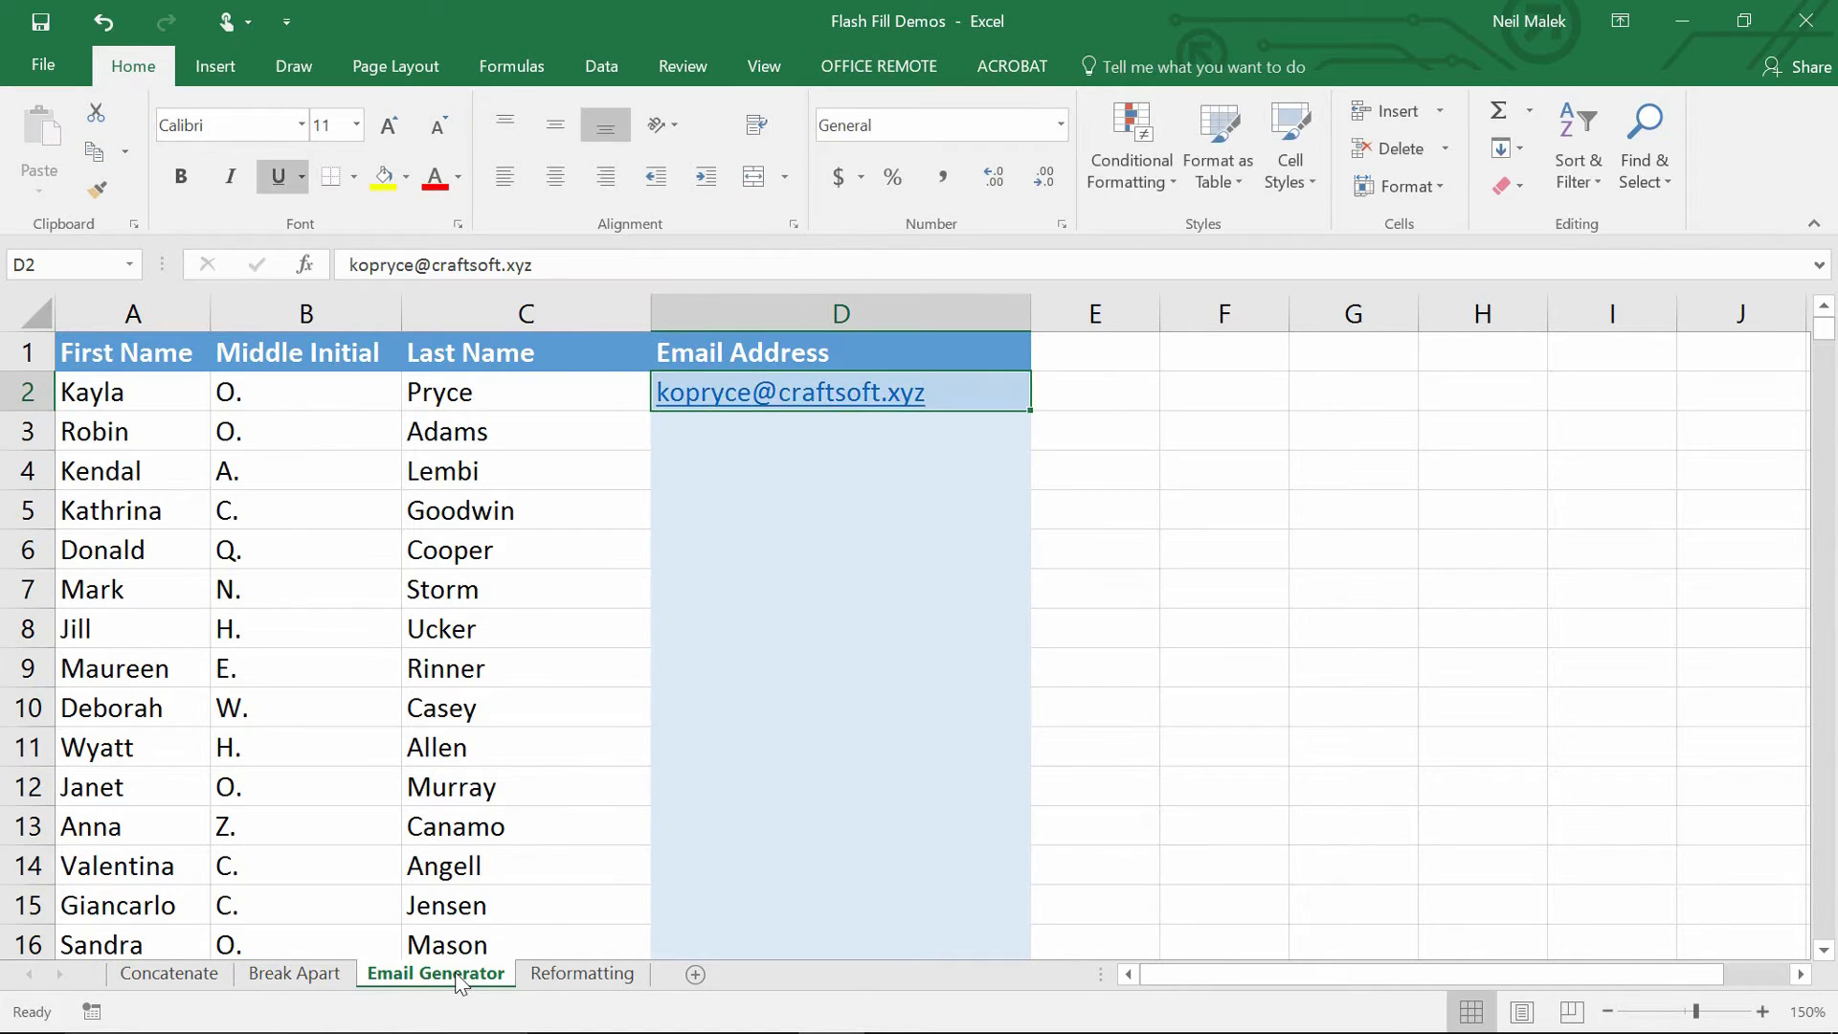
key(ctrl+e)
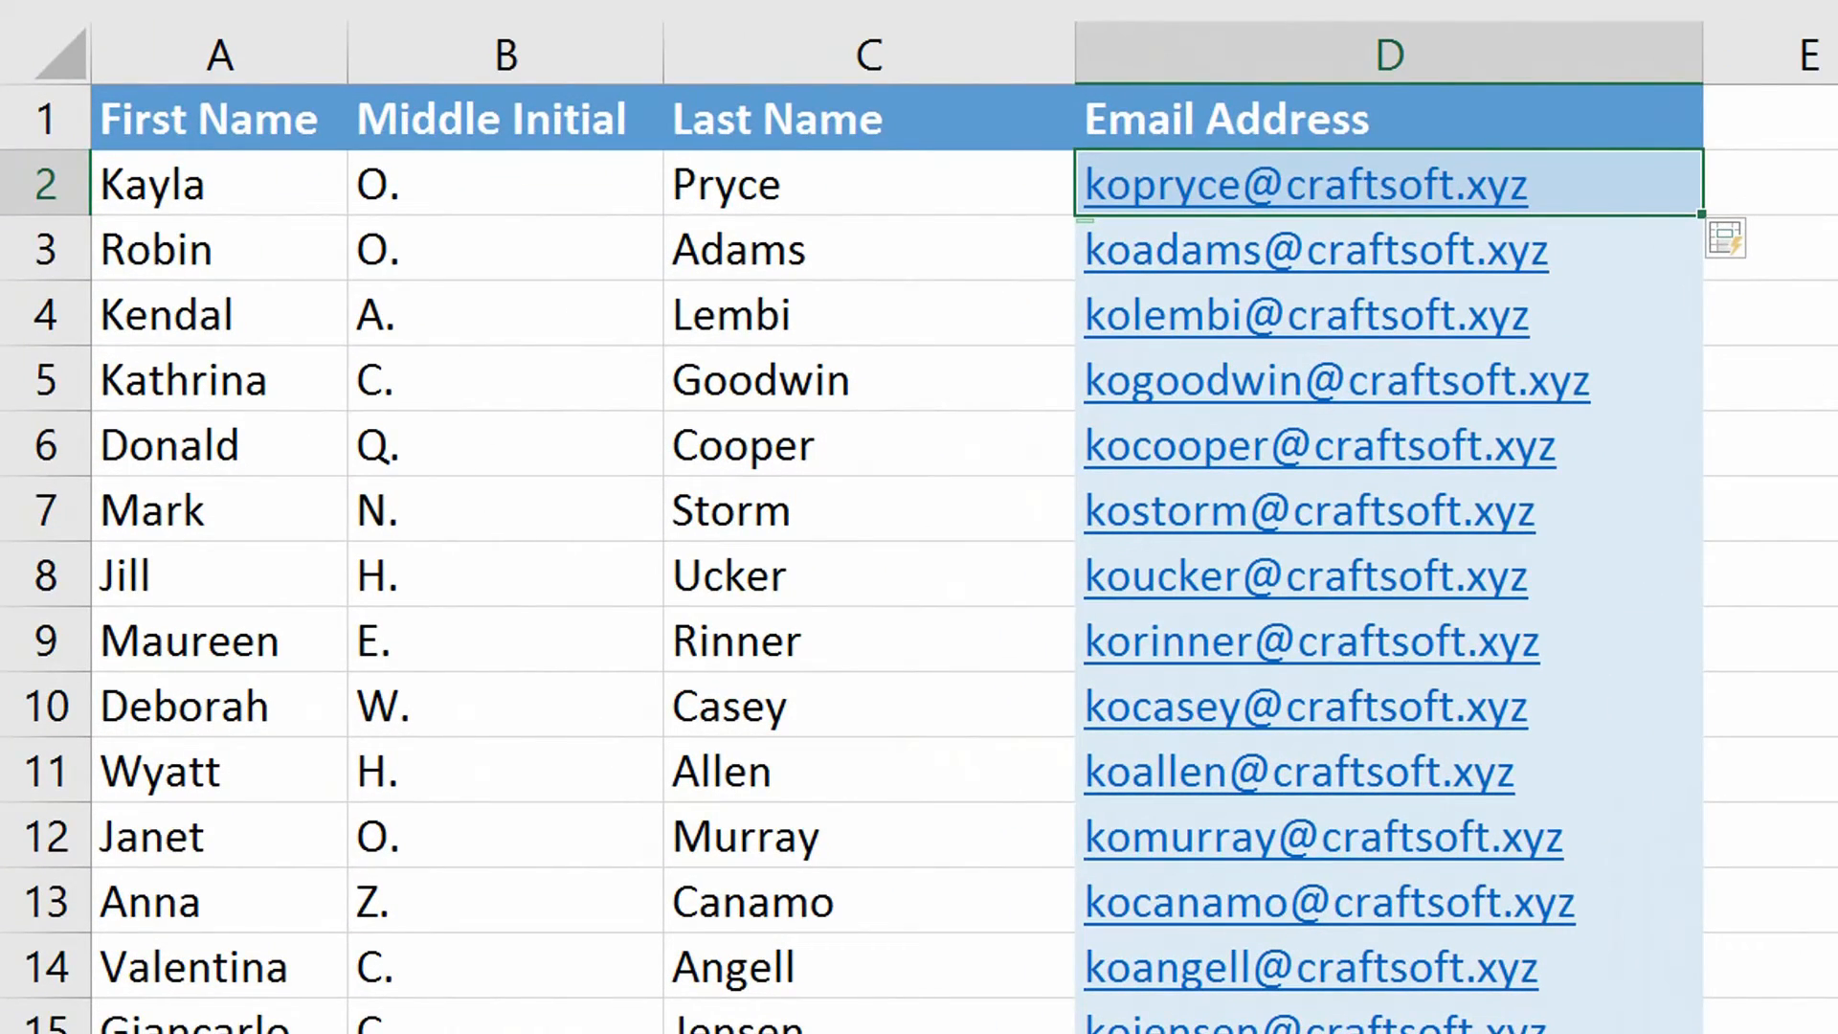
Compare rows 4 and 5, then select the wrong ko-prefixed addresses from D3 to the end.
drag(251, 327, 1284, 320)
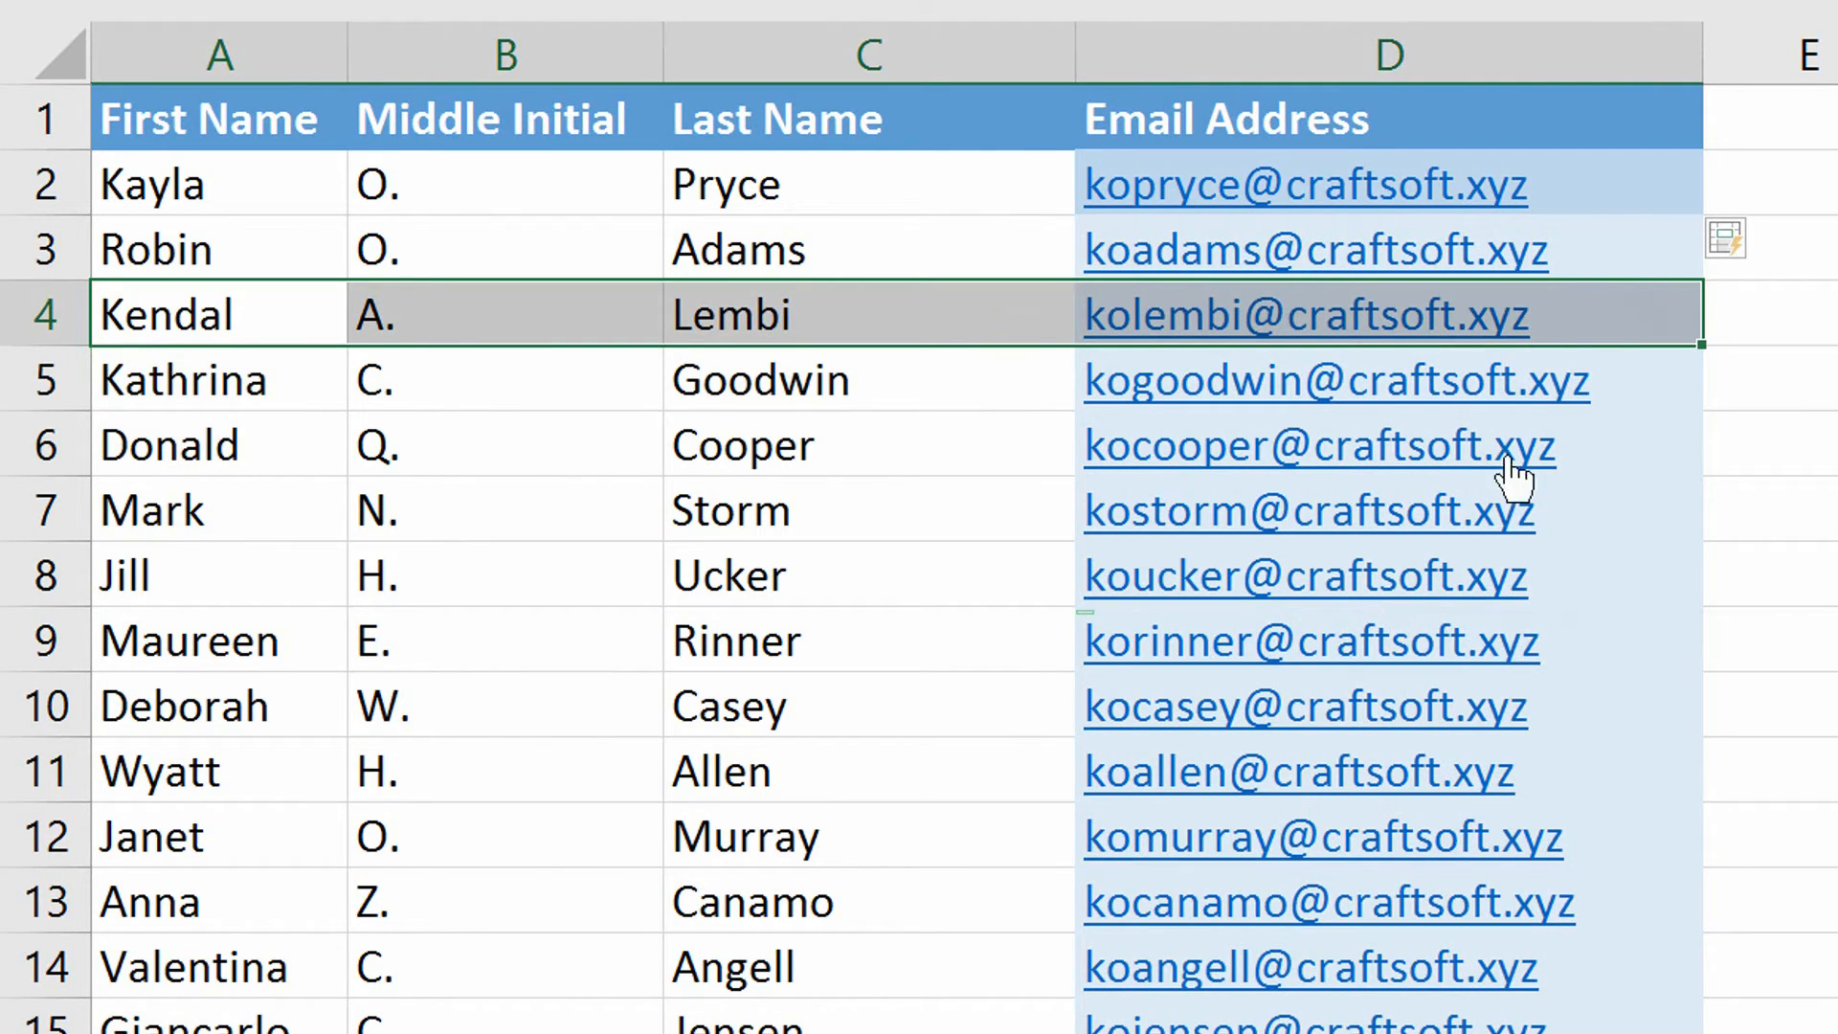
click(1640, 245)
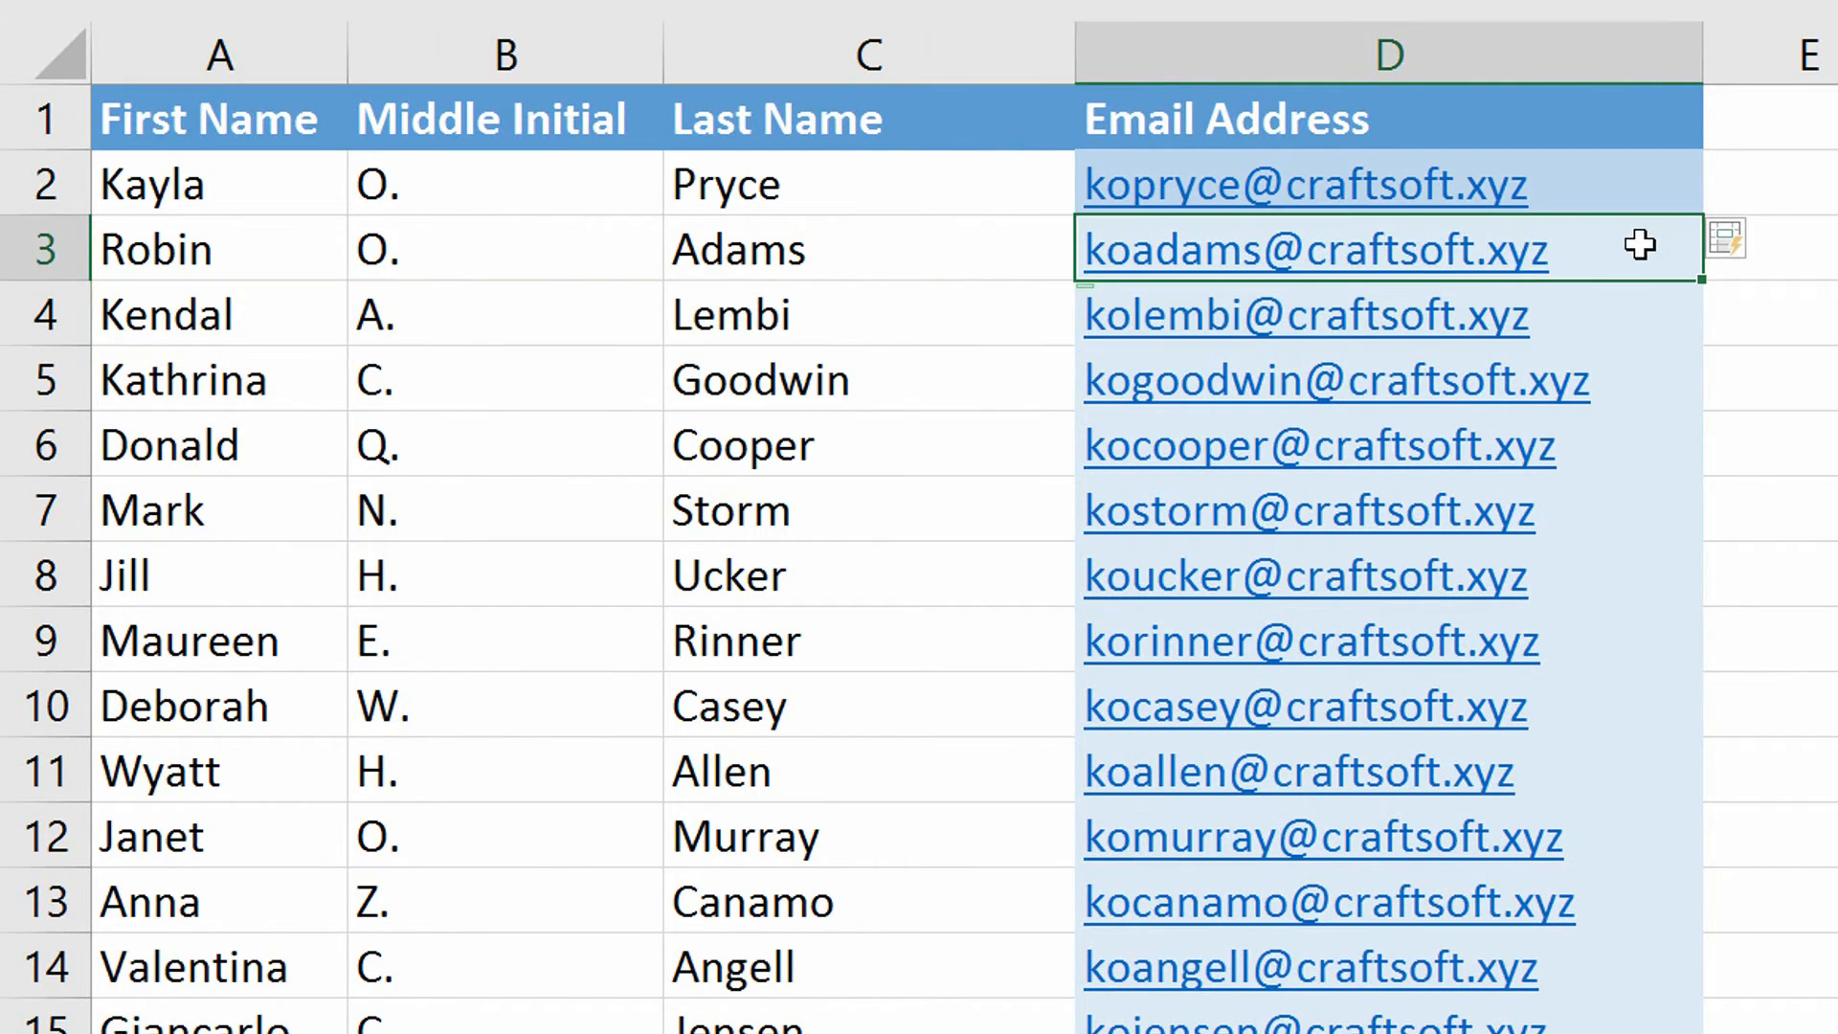
key(ctrl+shift+Down)
Clear D3:D1106 and type correctly patterned craftsoft.xyz example addresses in D3 and D4.
key(Delete)
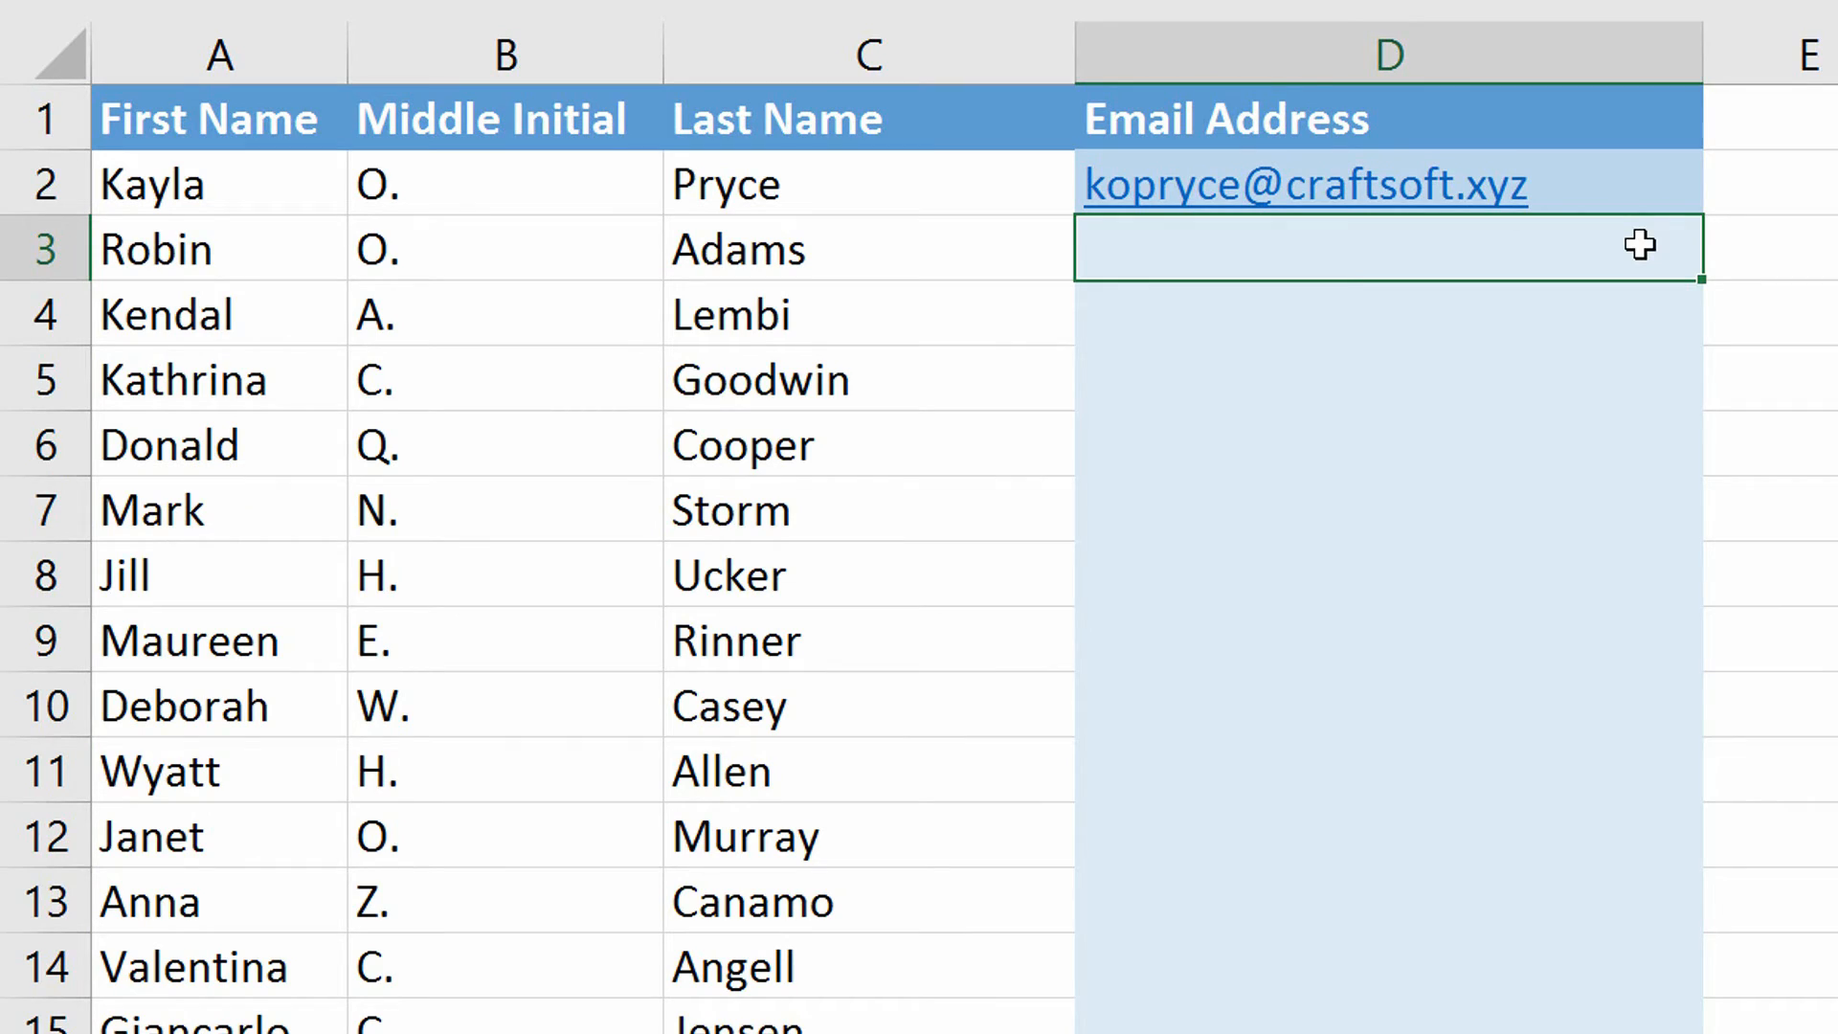
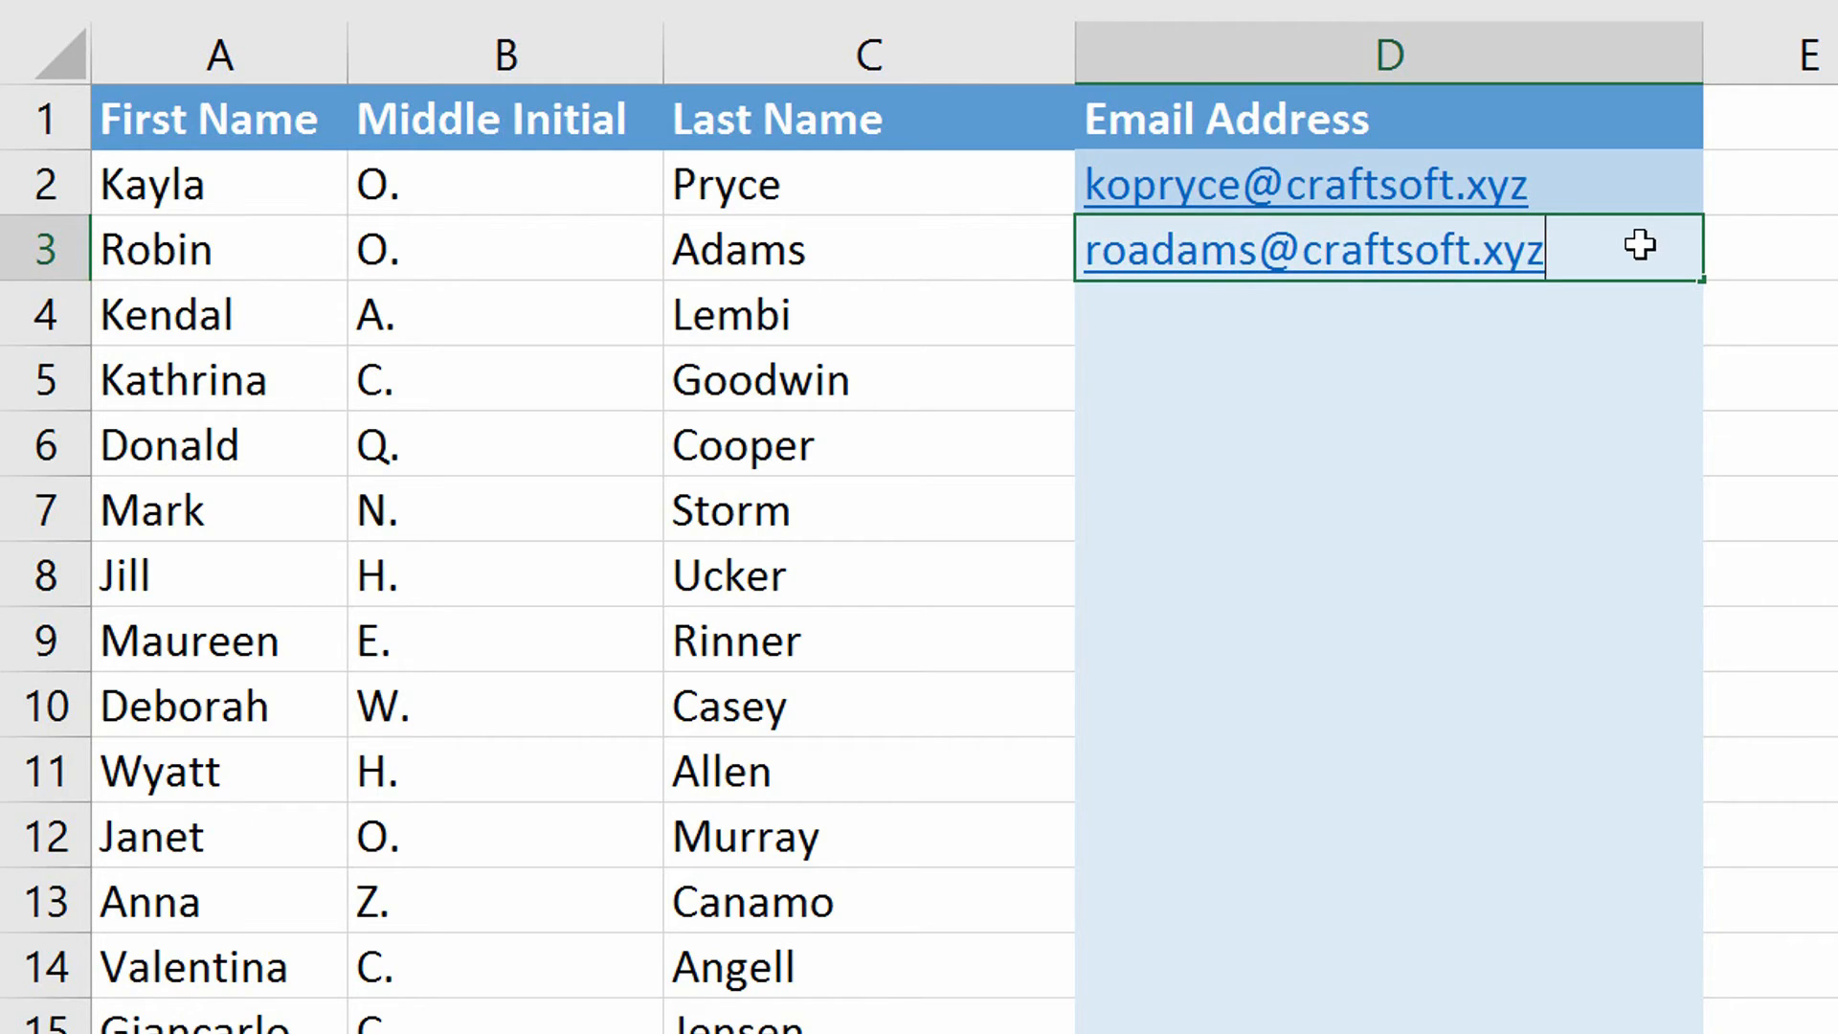
key(Return)
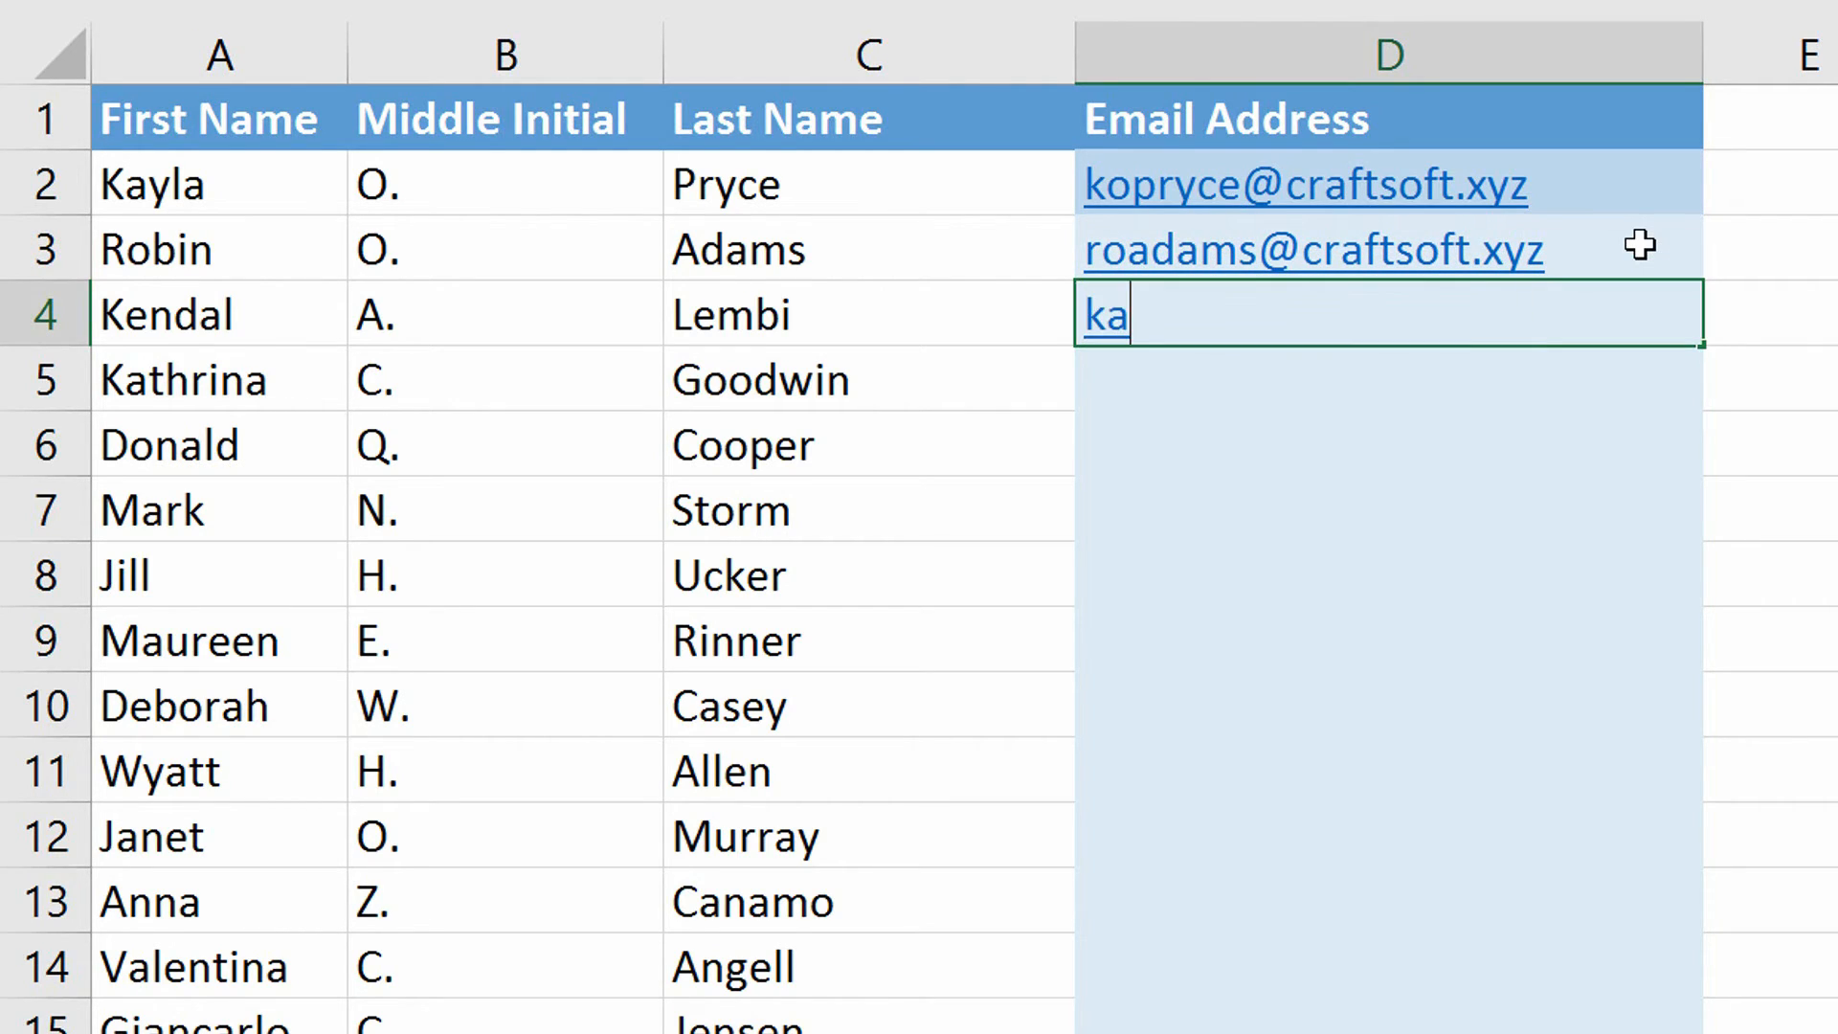
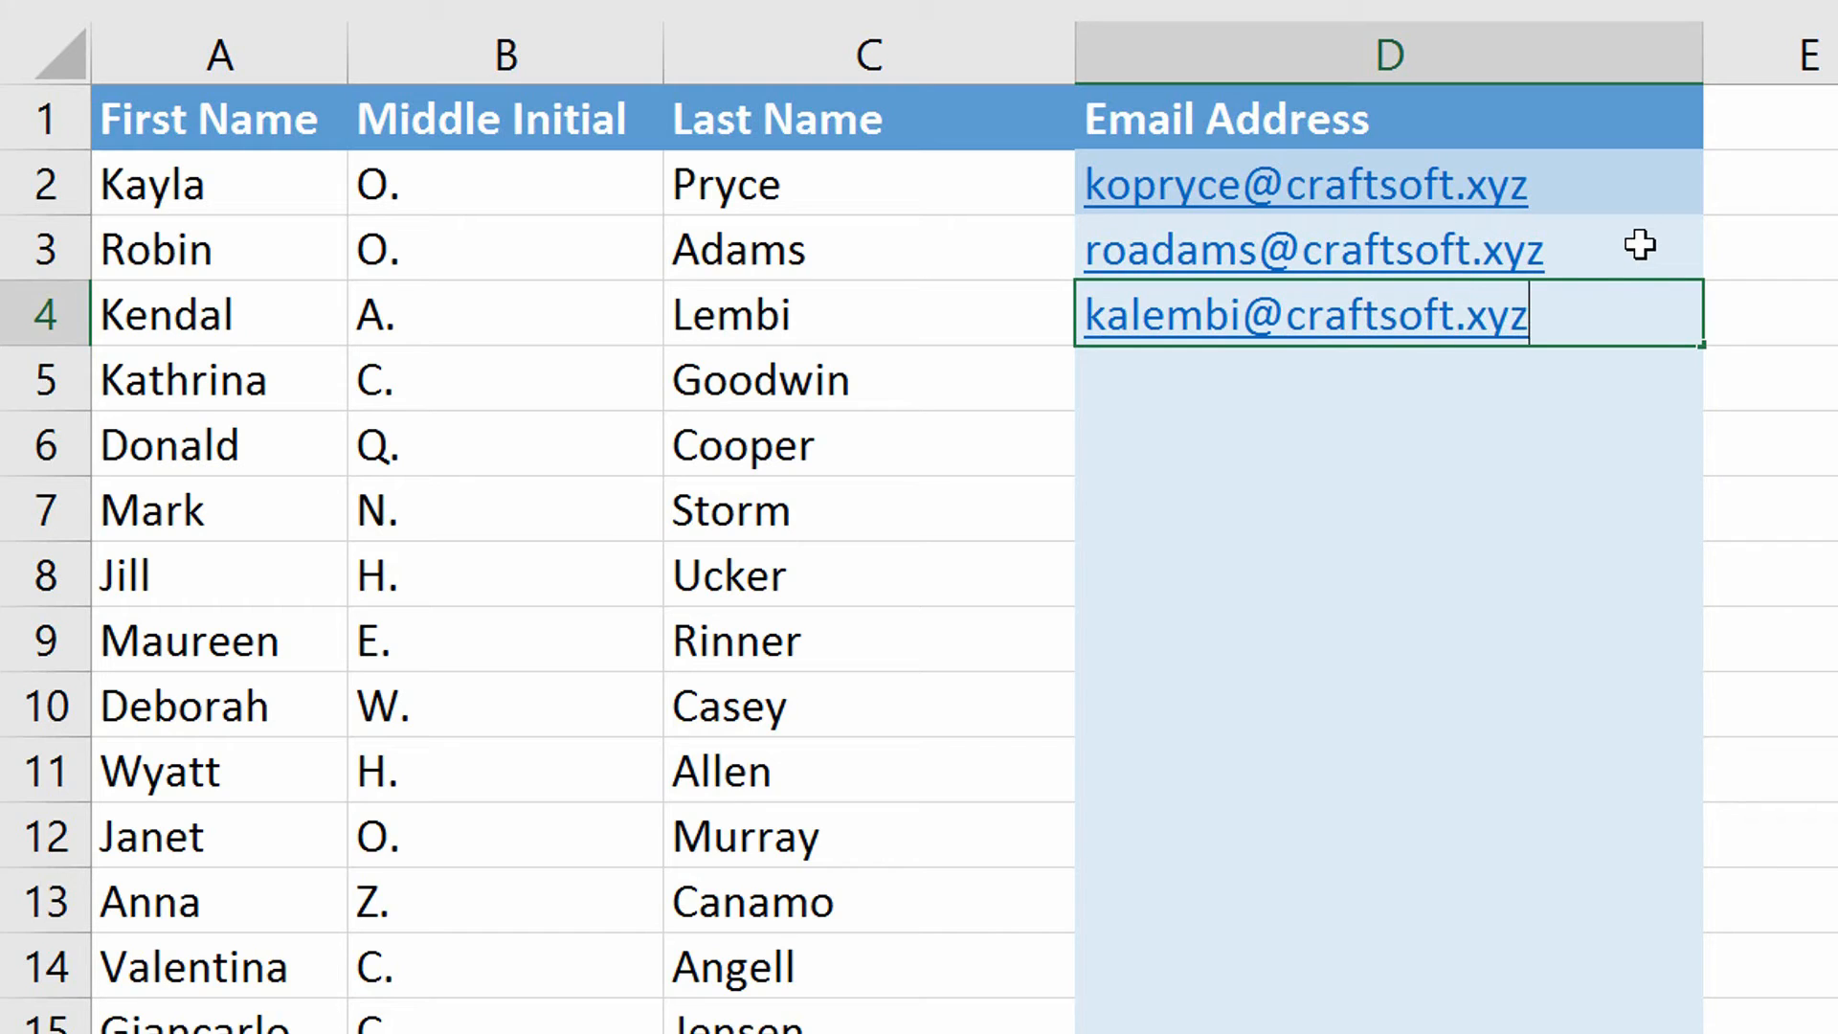
key(ctrl+Return)
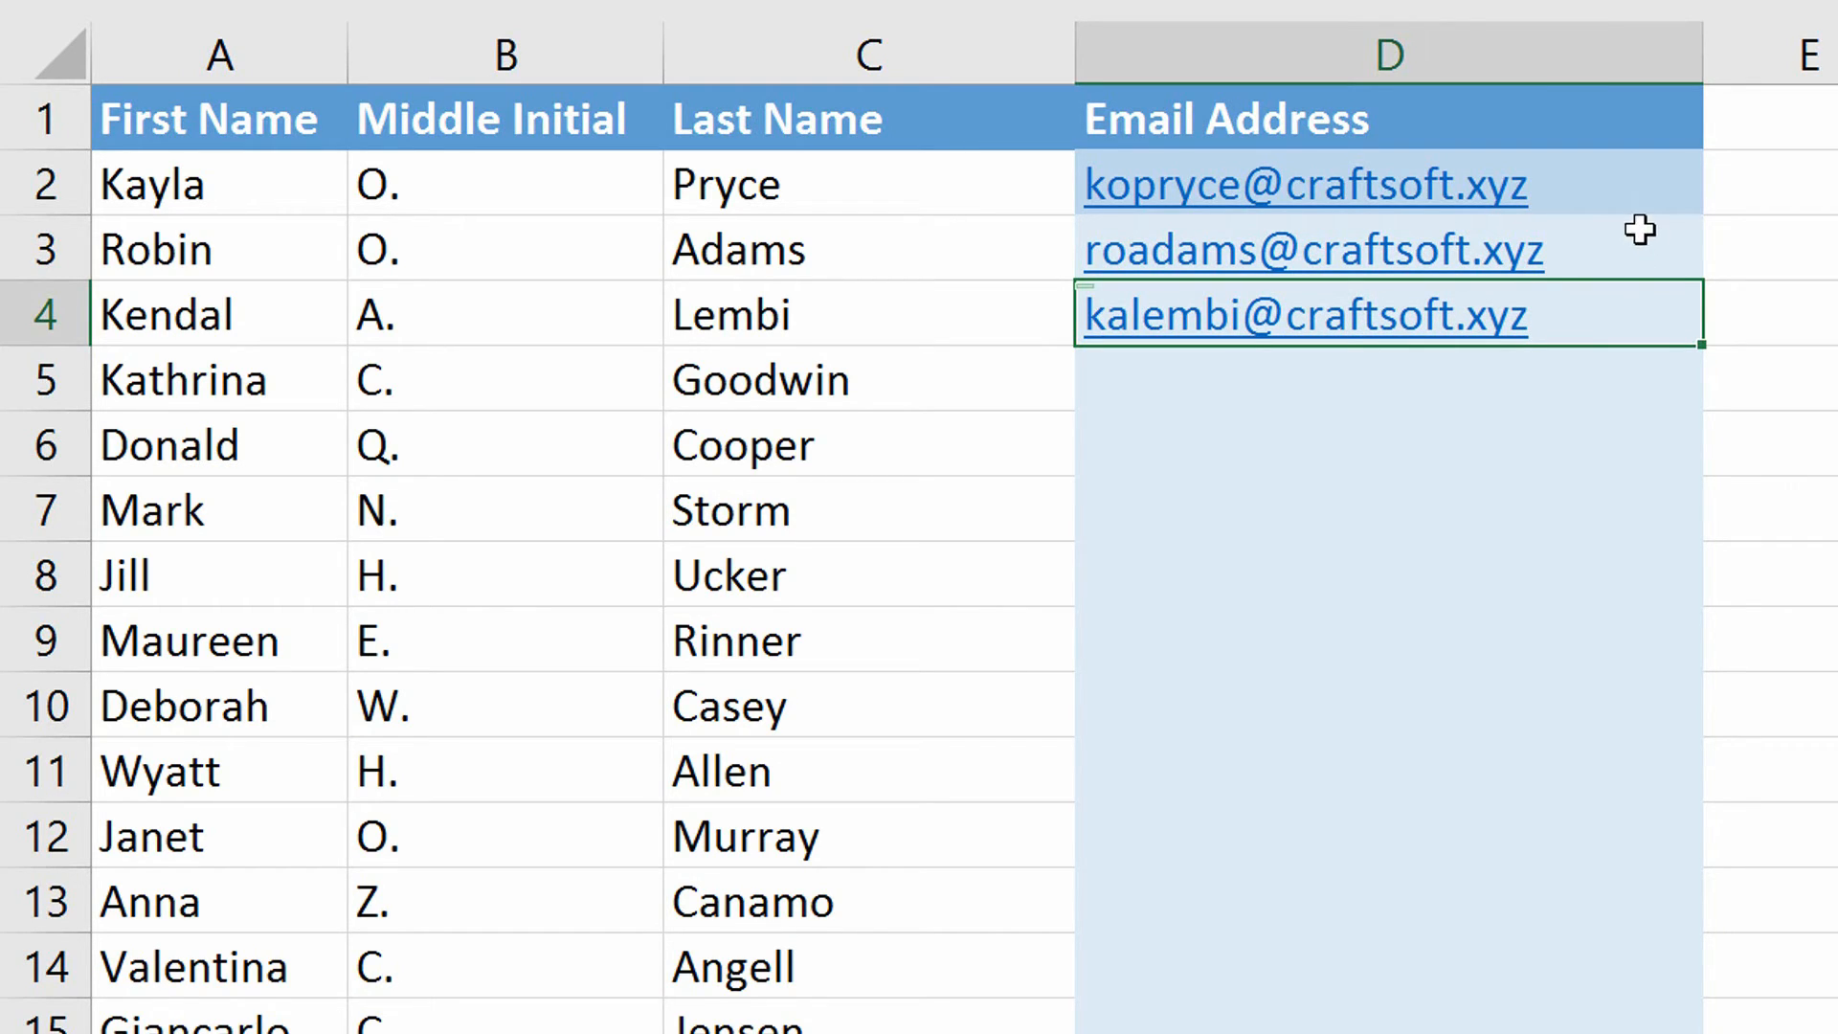
click(1653, 190)
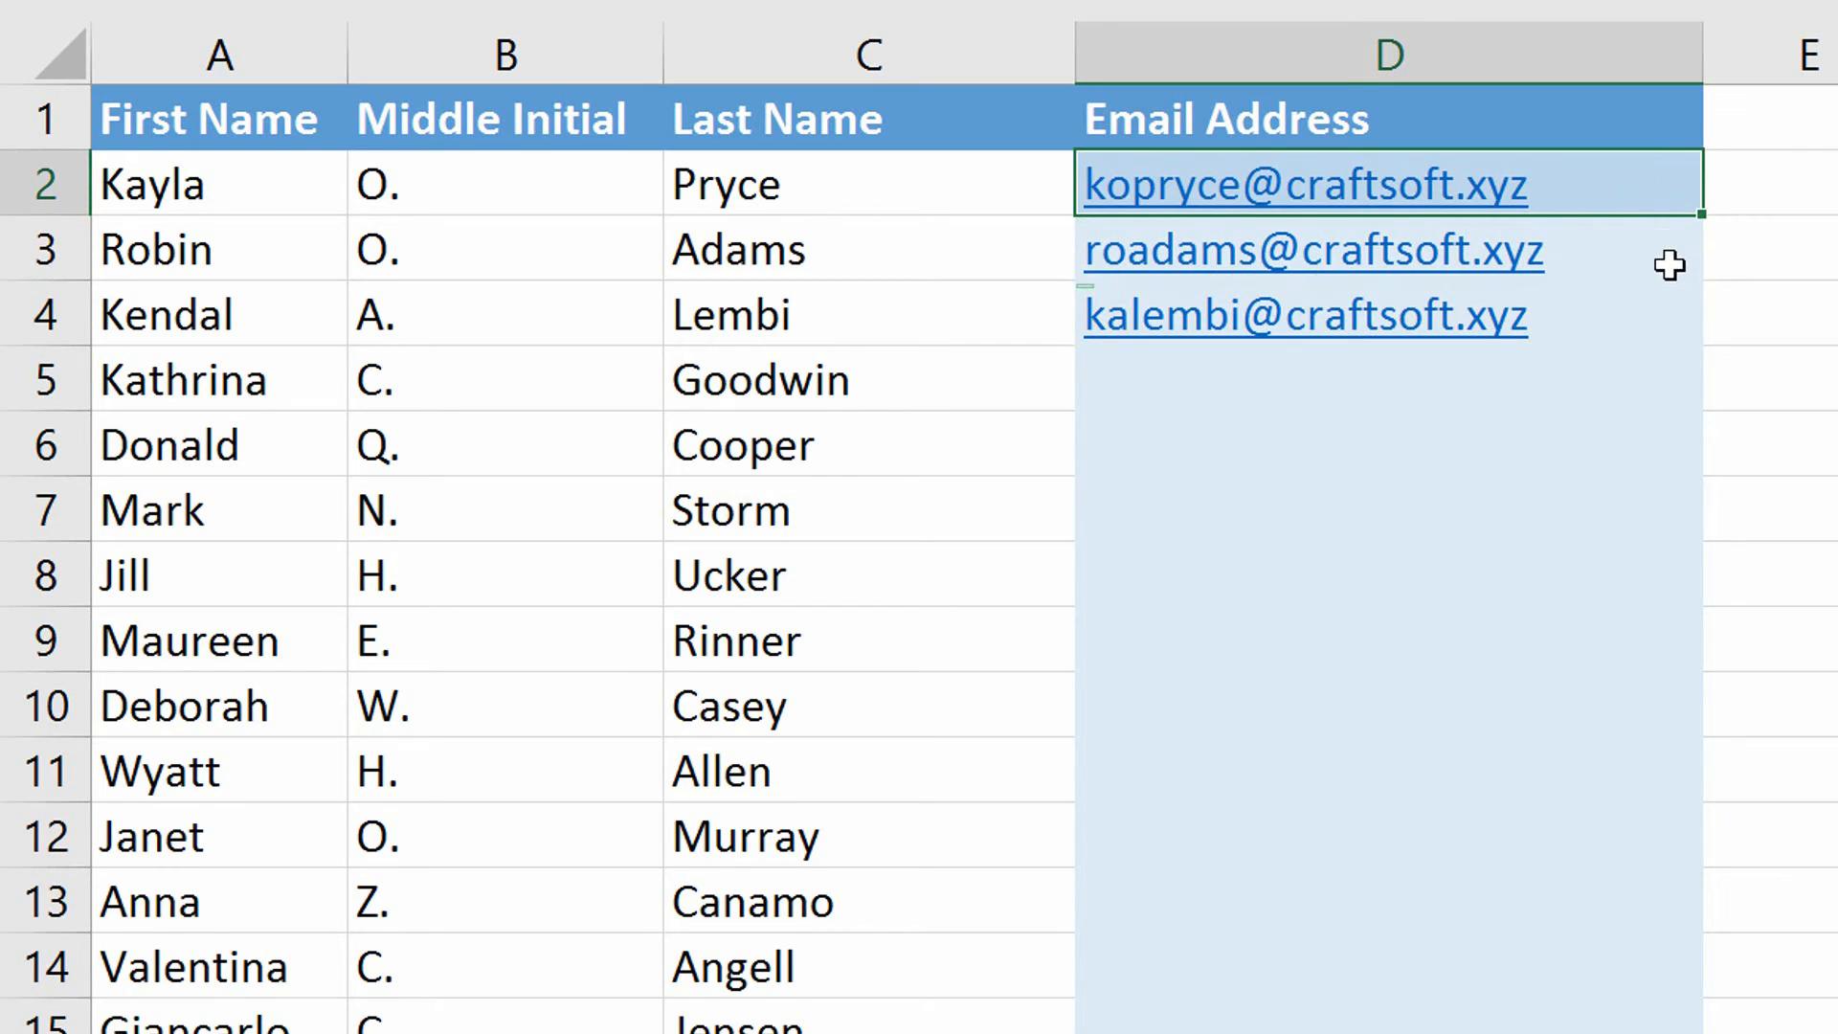
Flash Fill the remaining addresses from D4 with Ctrl+E and verify row 5 against its name.
click(1669, 262)
click(1653, 329)
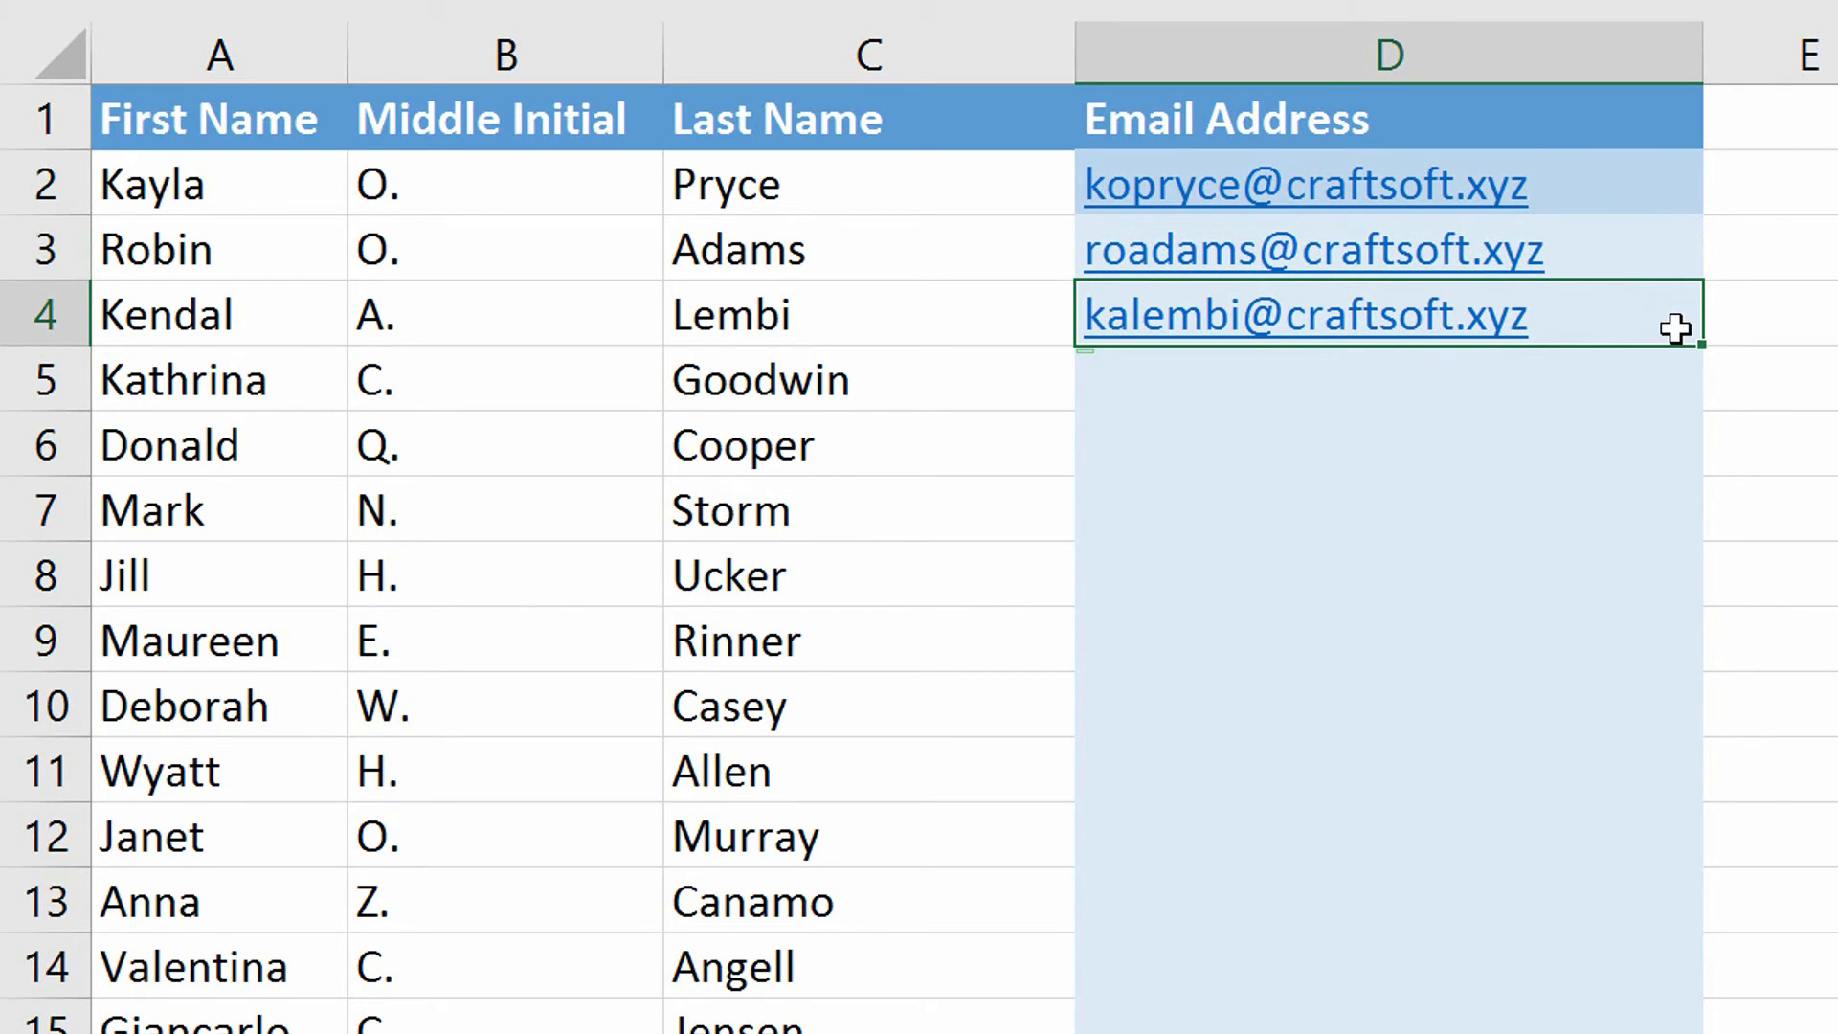
key(ctrl+e)
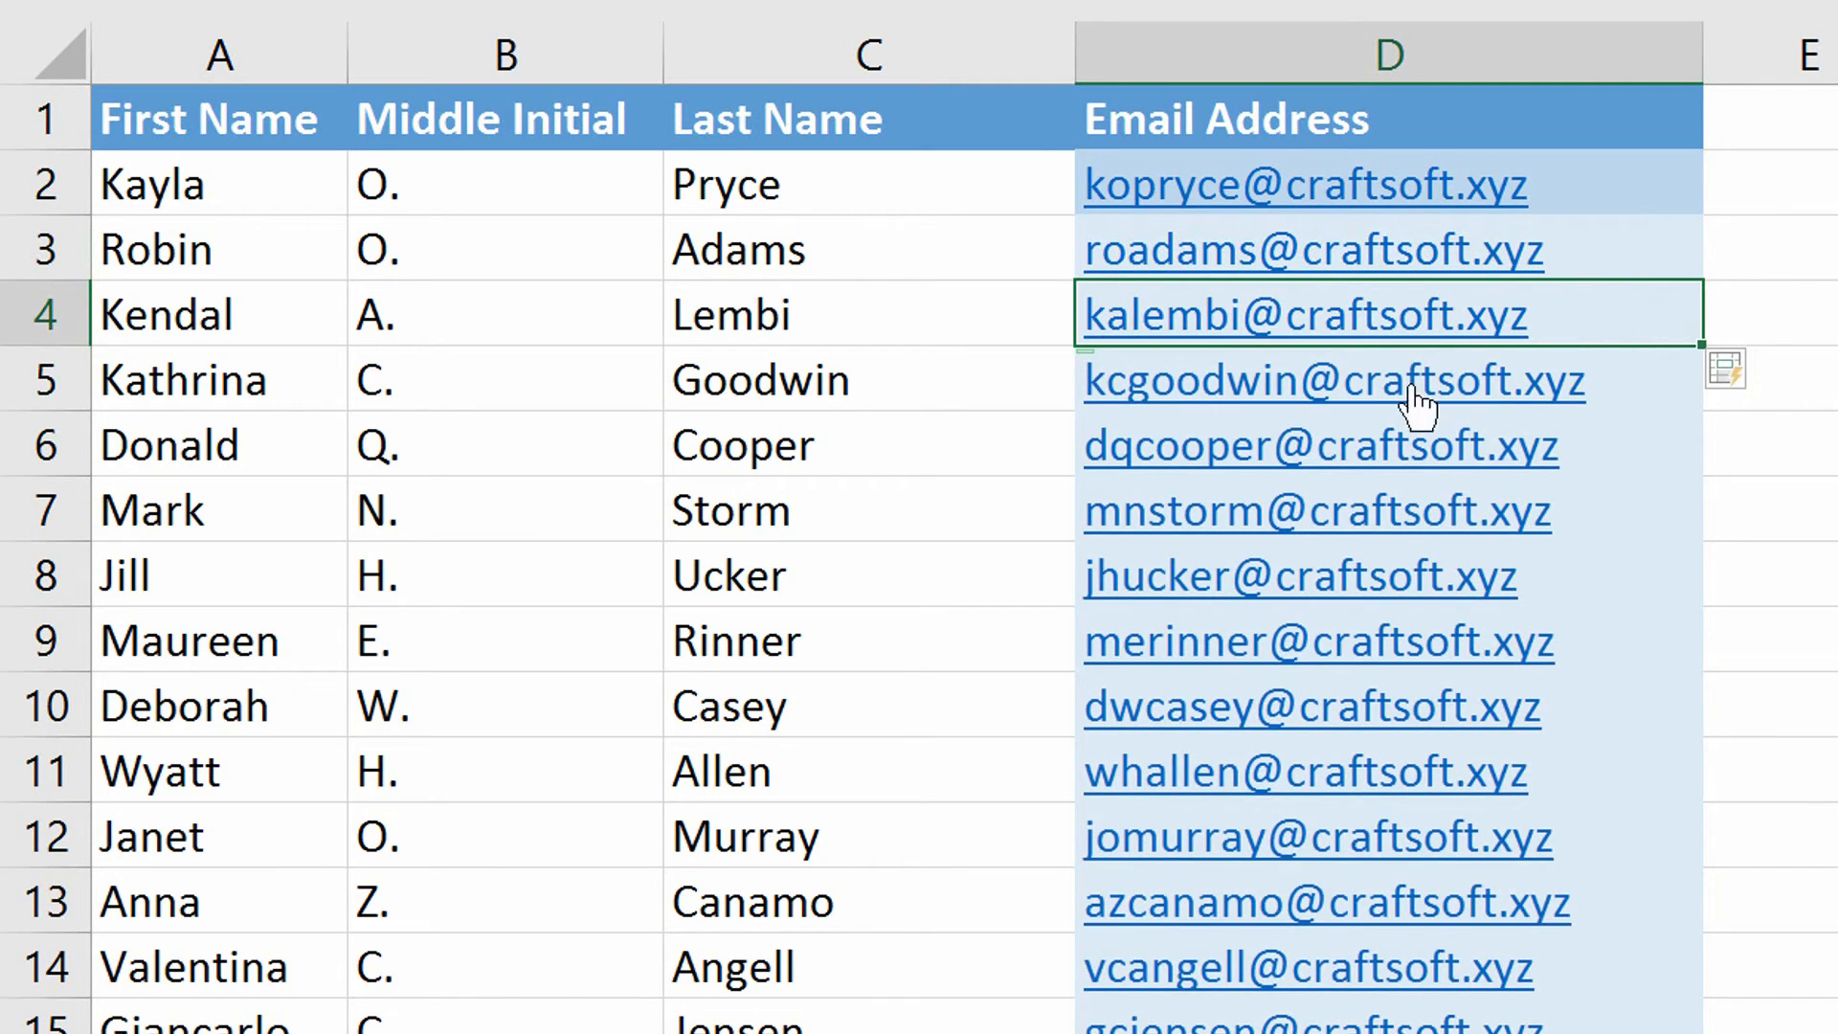
click(489, 403)
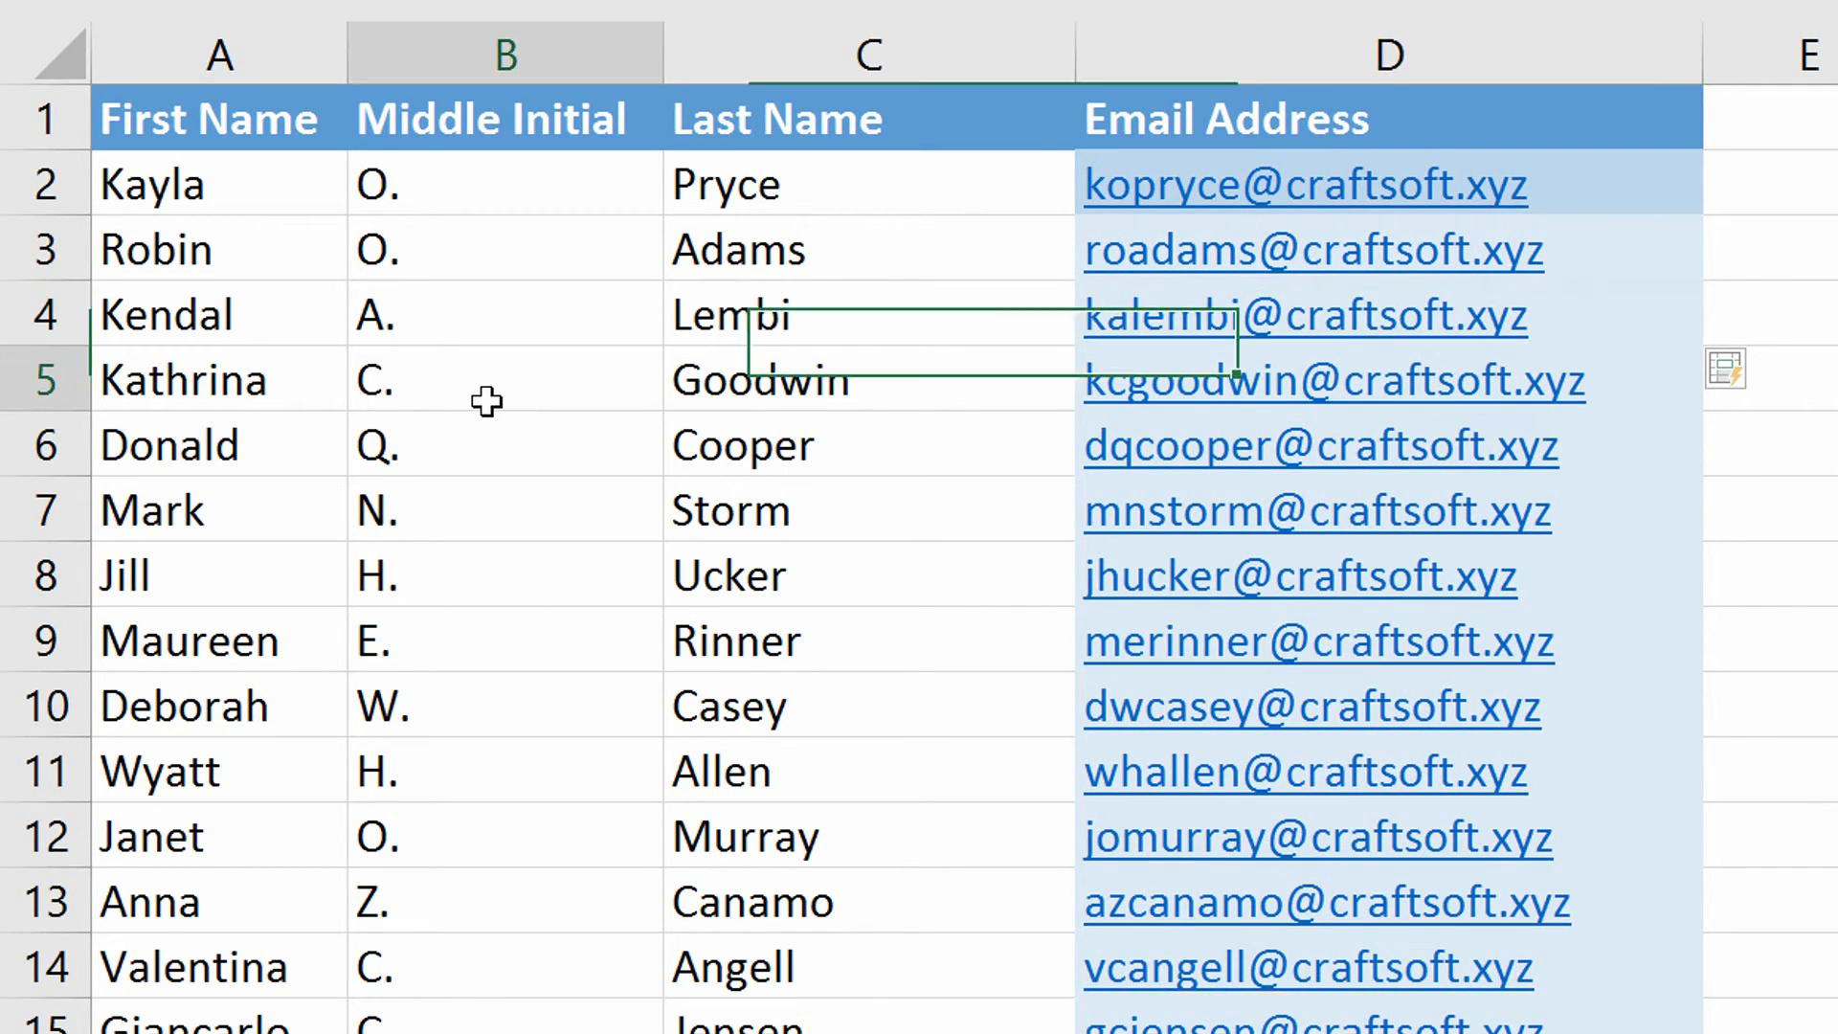
click(164, 369)
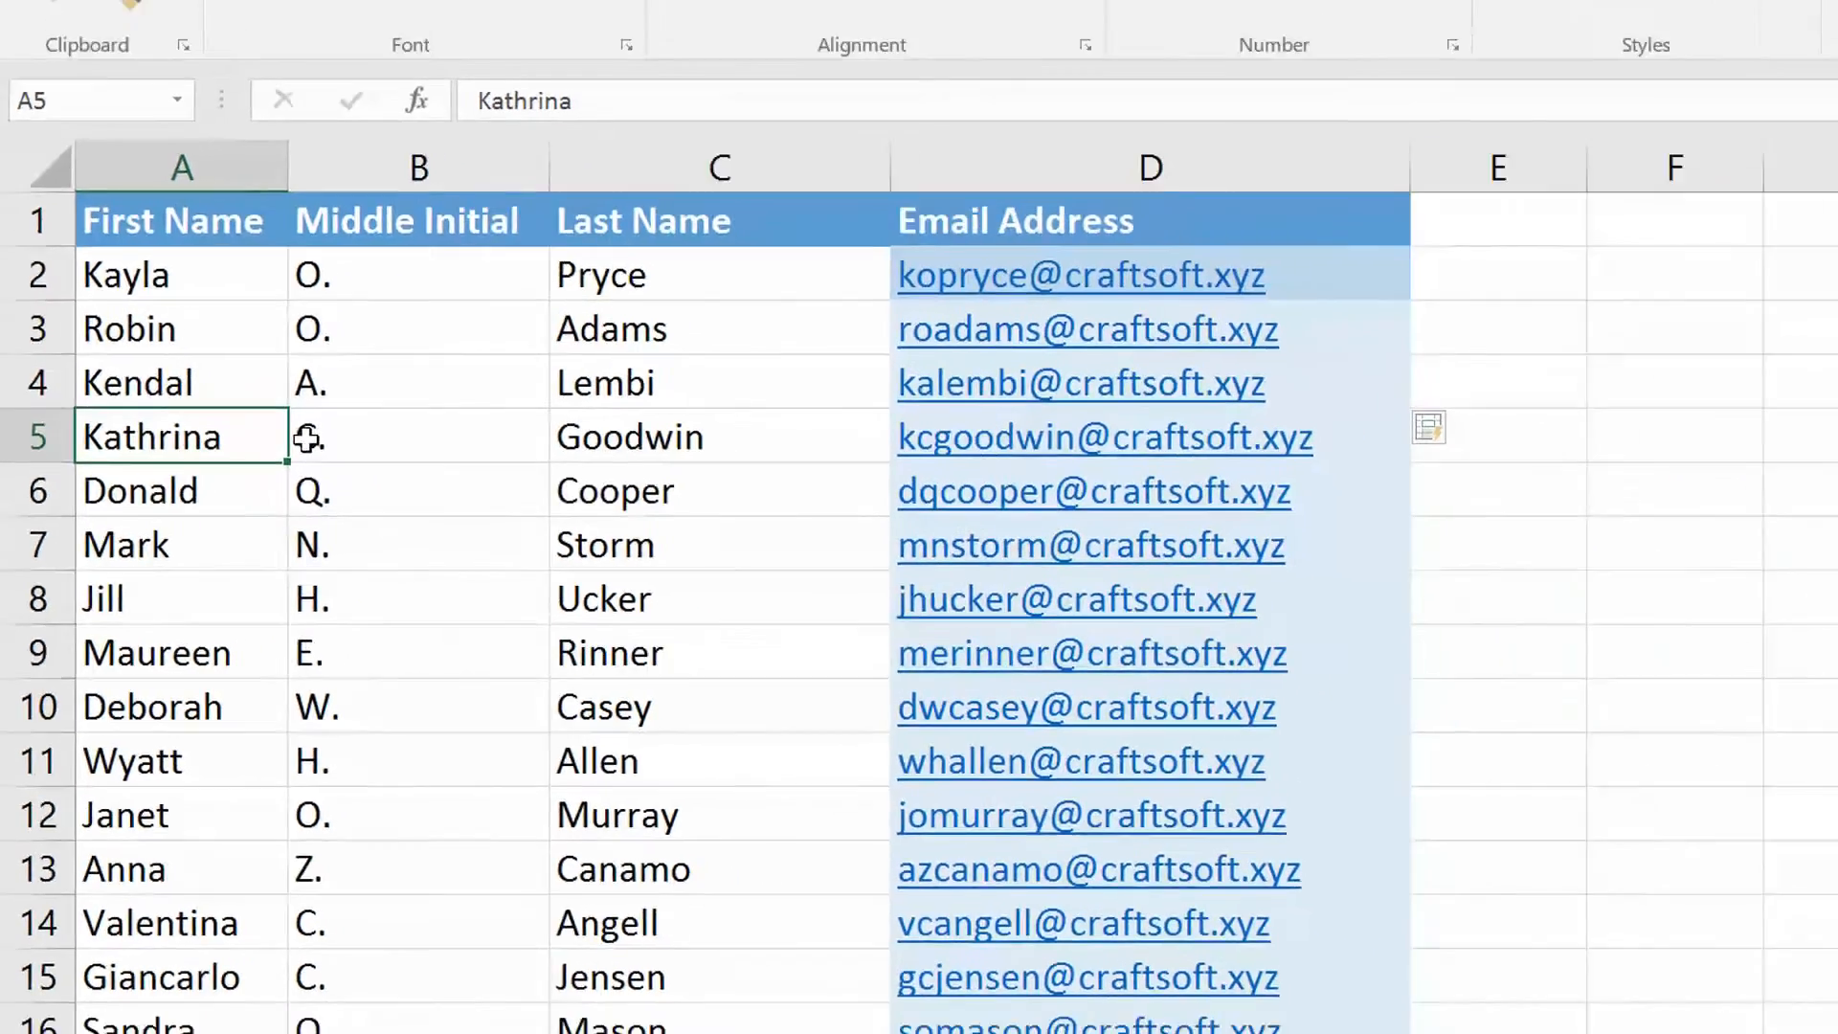
click(307, 438)
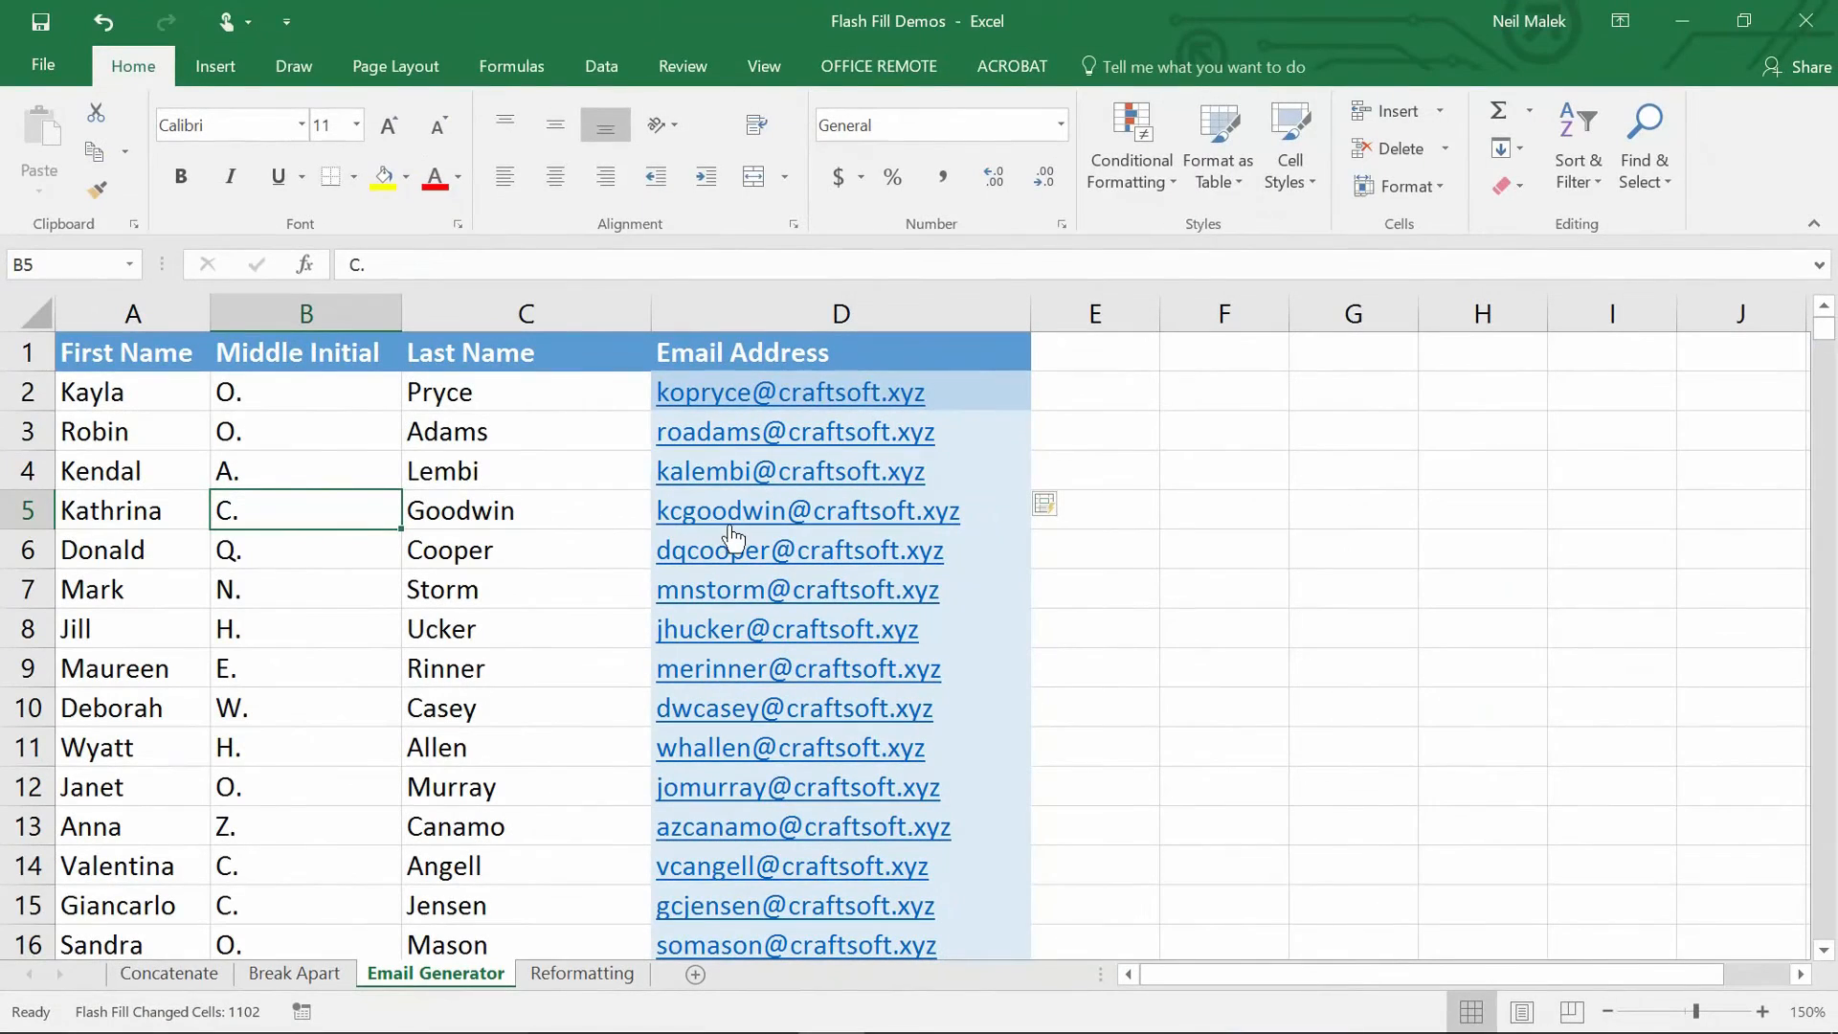
click(473, 982)
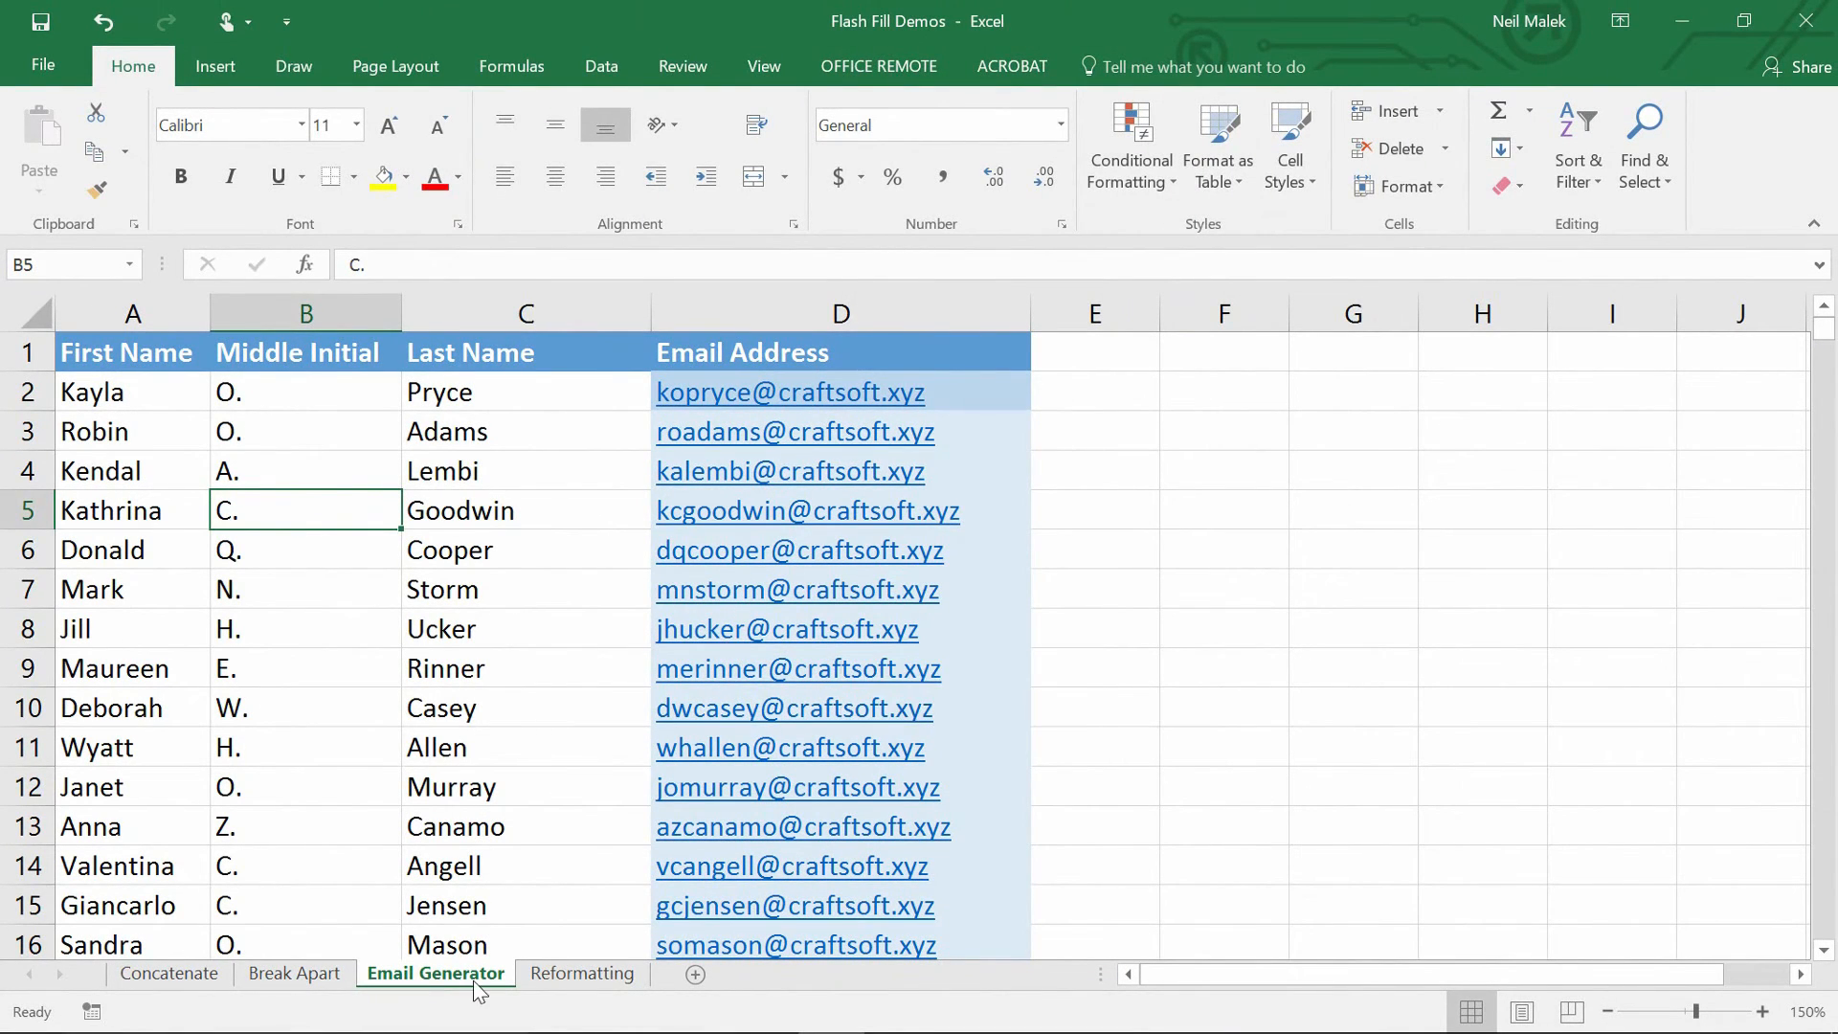
On the Reformatting sheet, enter the first phone in B2 as (xxx) xxx-xxxx and Flash Fill the rest.
click(564, 986)
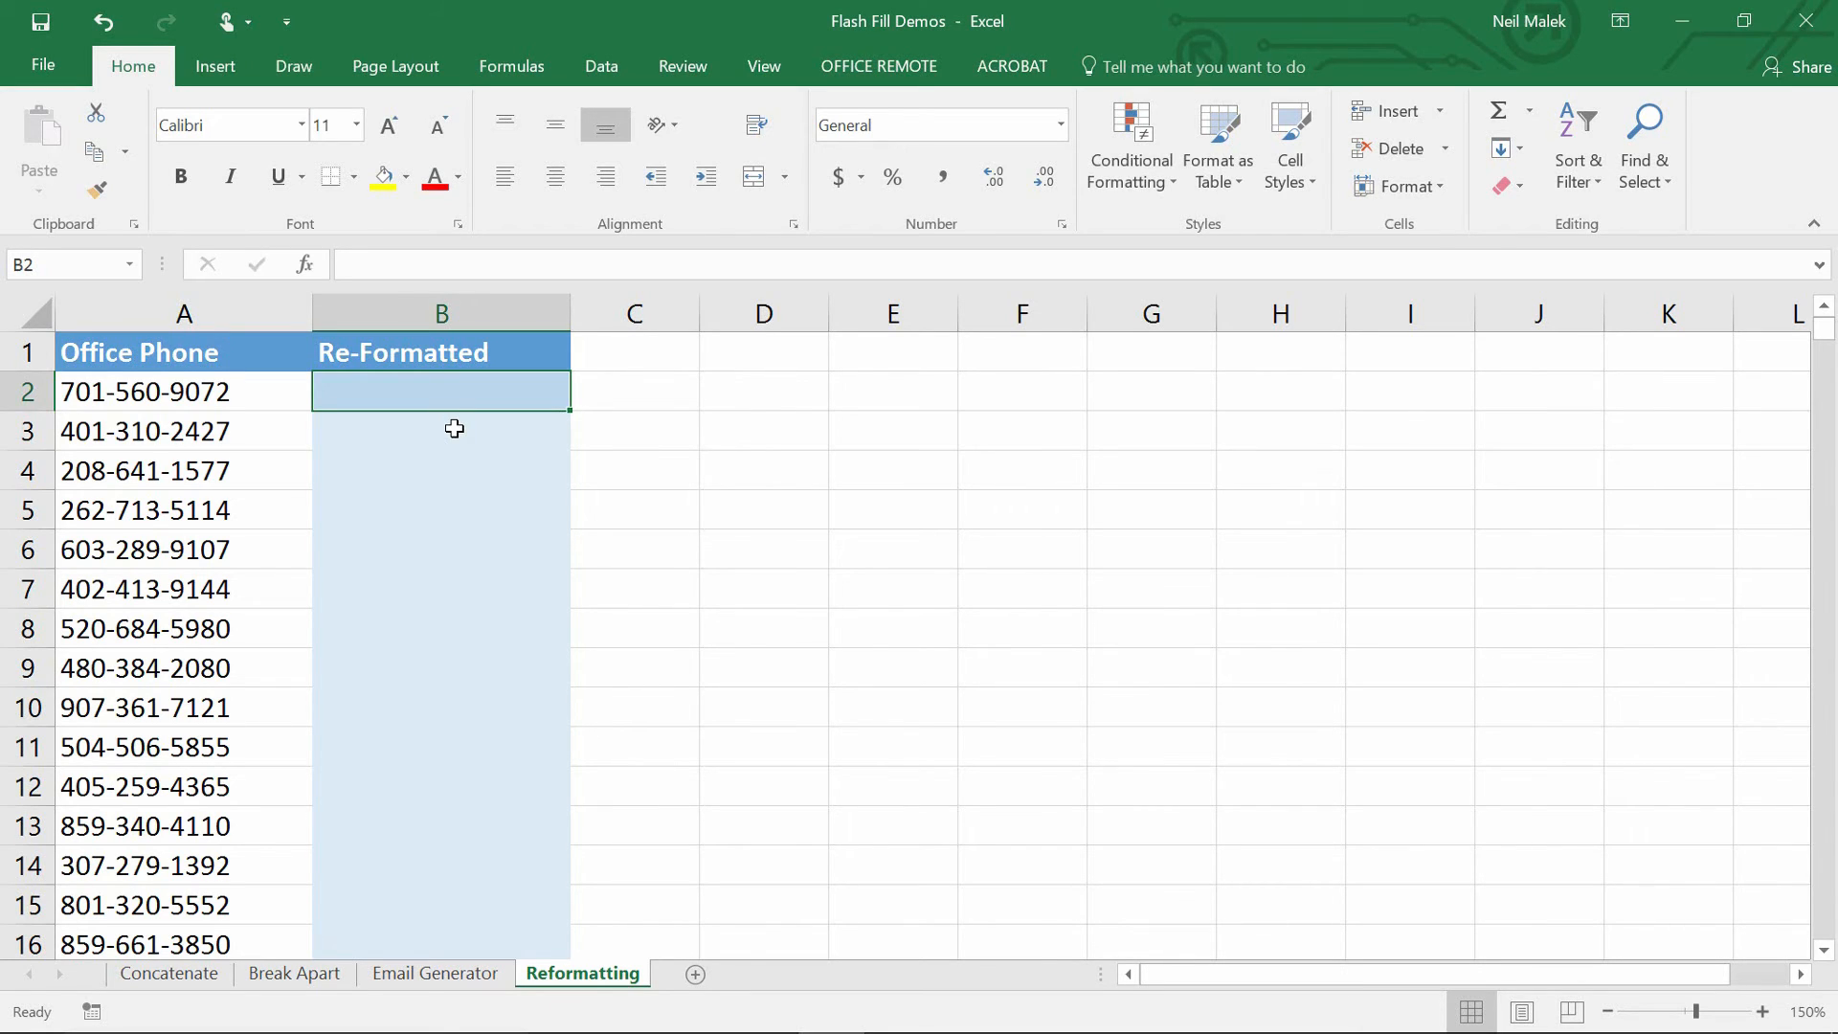
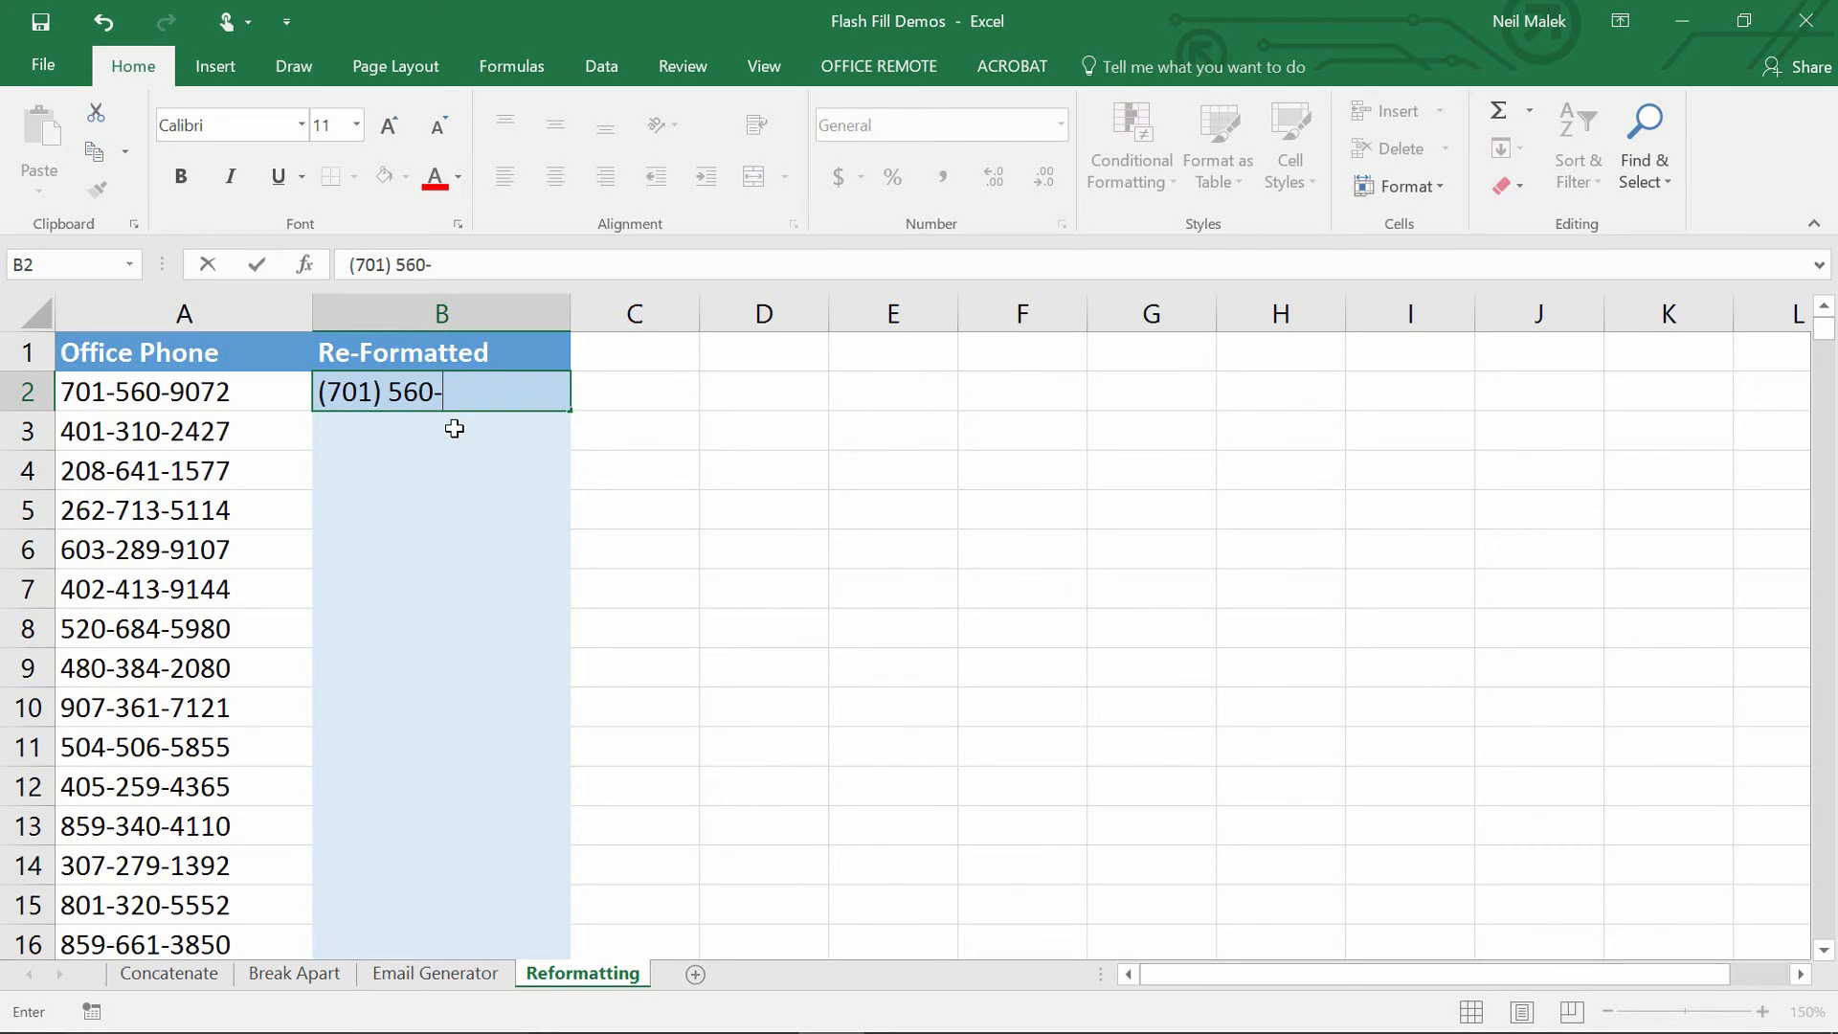
key(ctrl+Return)
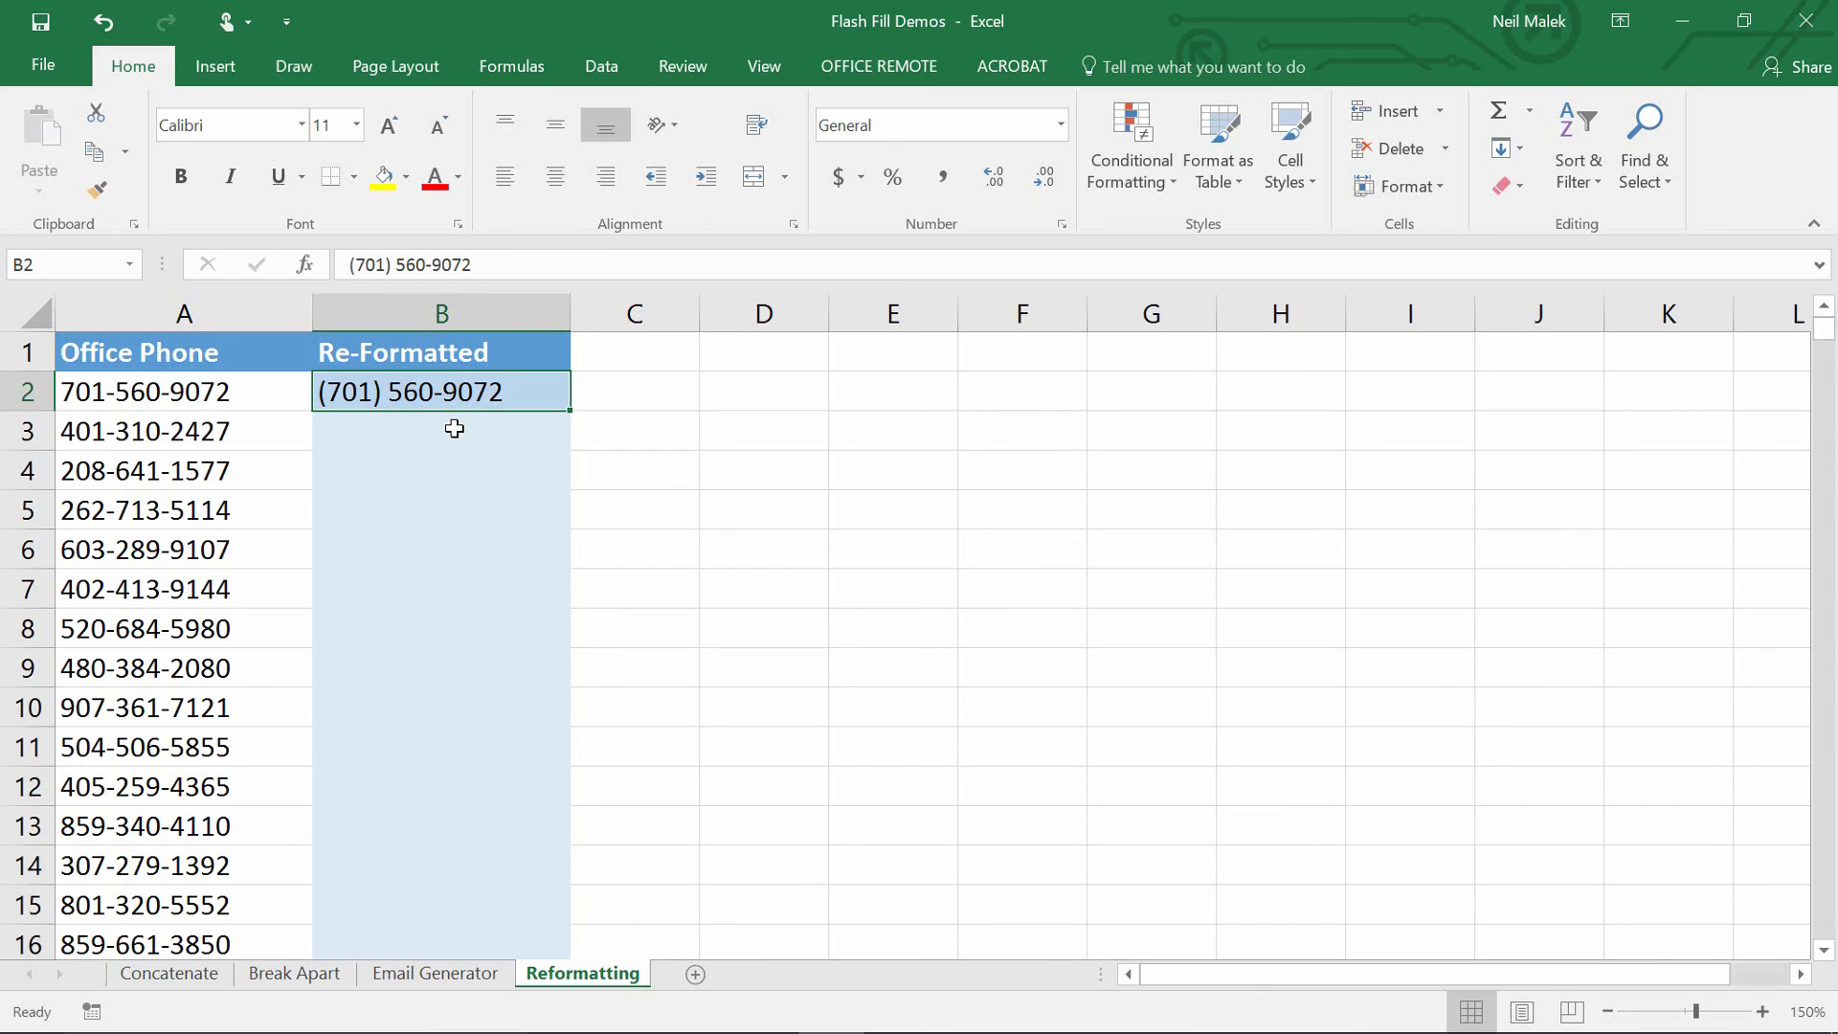
key(ctrl+e)
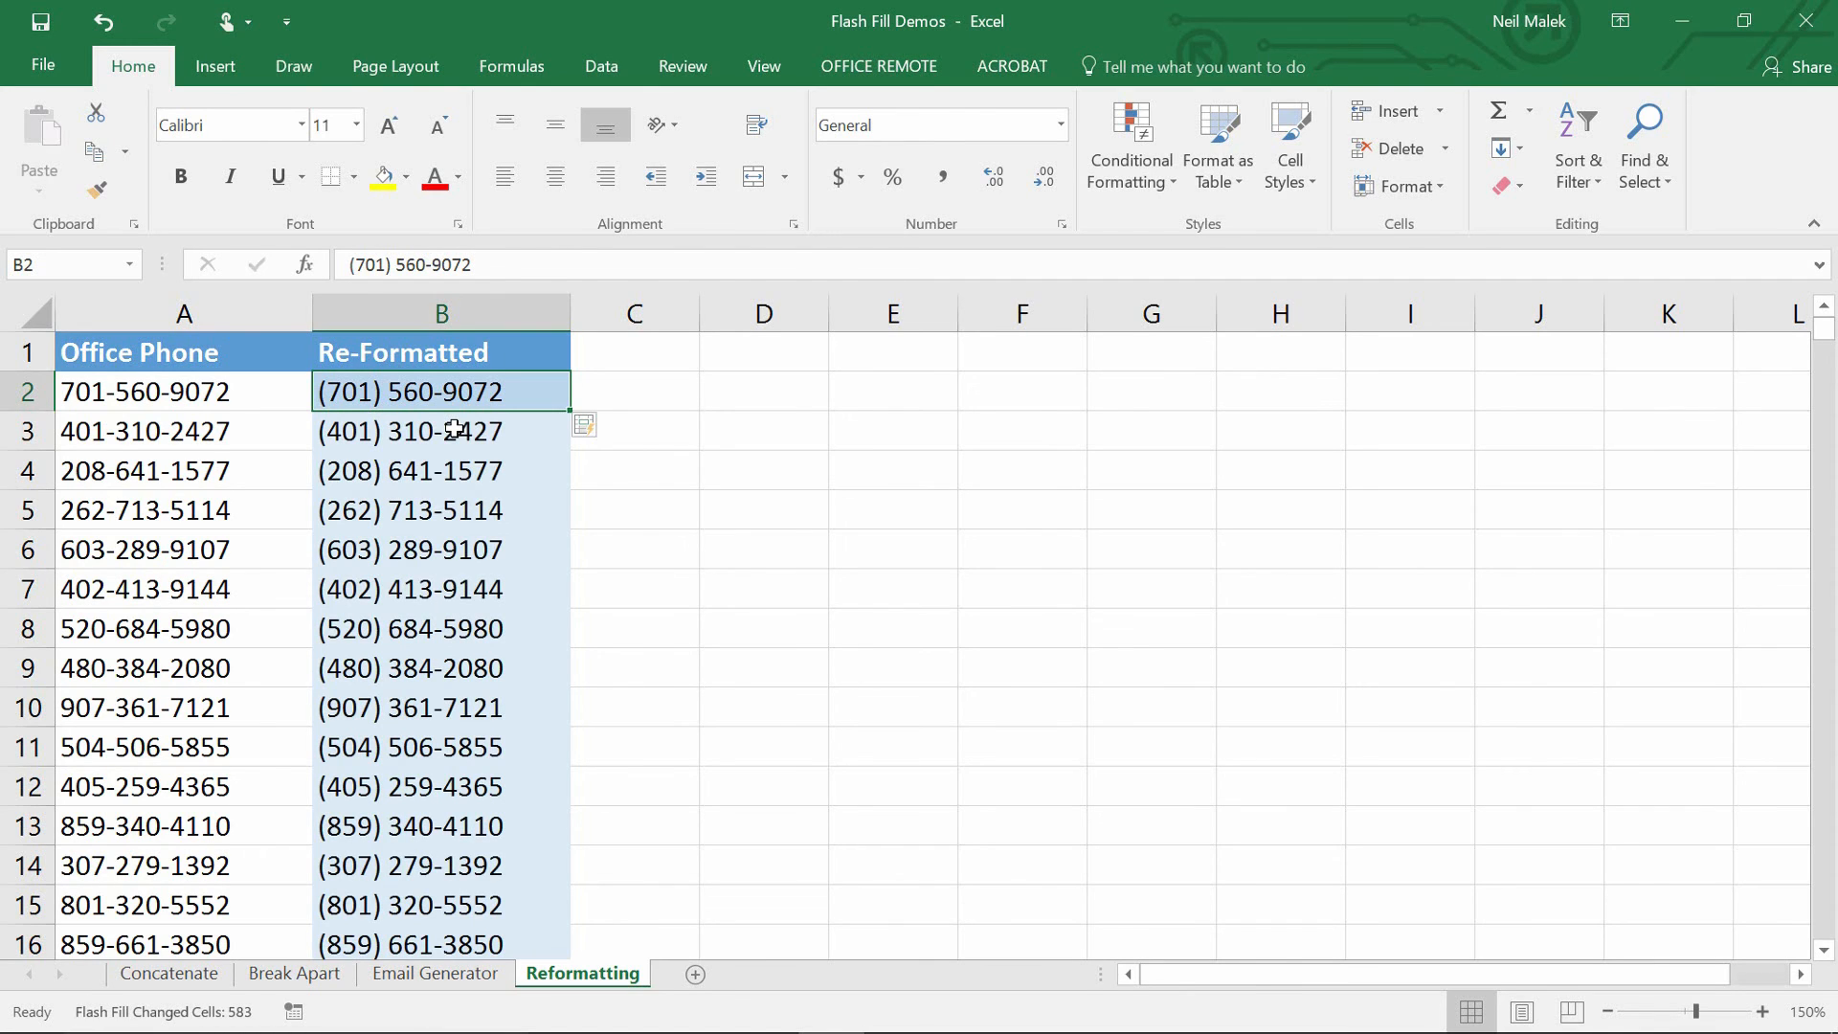